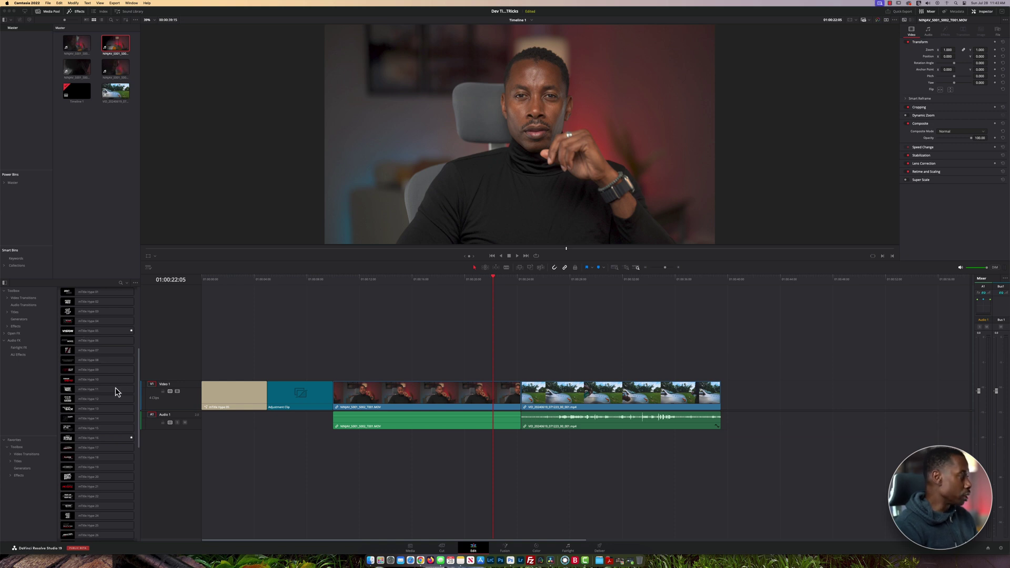
Place the mTitle Hype 05 title on Video 2 over the start of the interview clip and play it back
{"action": "left_click_drag", "start_coordinate": [90, 337], "coordinate": [327, 370]}
{"action": "left_click", "coordinate": [361, 284]}
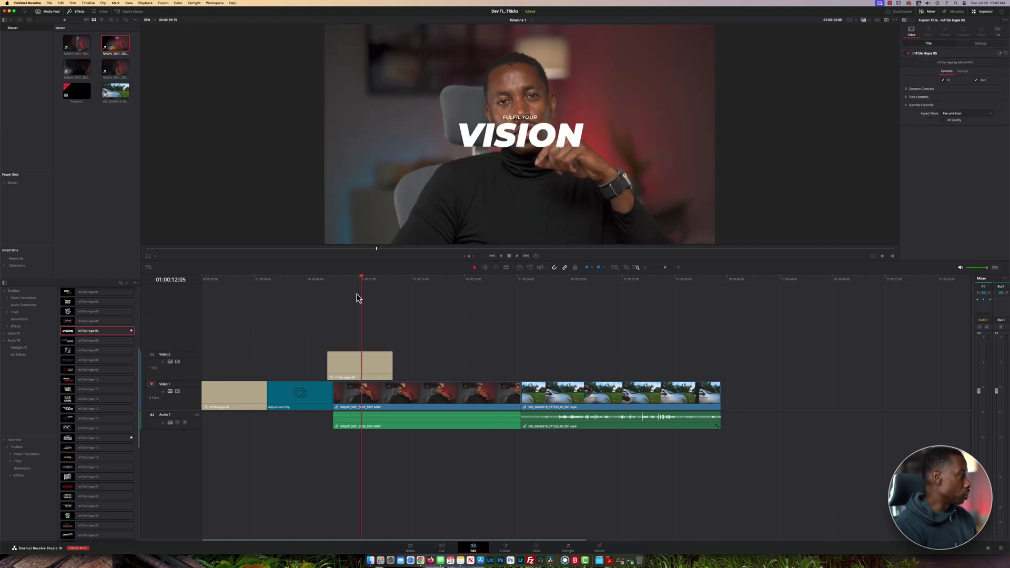
{"action": "mouse_move", "coordinate": [366, 285]}
{"action": "left_mouse_down"}
{"action": "mouse_move", "coordinate": [350, 286]}
{"action": "mouse_move", "coordinate": [357, 291]}
{"action": "left_mouse_up"}
{"action": "key", "text": "space"}
{"action": "left_click", "coordinate": [380, 363]}
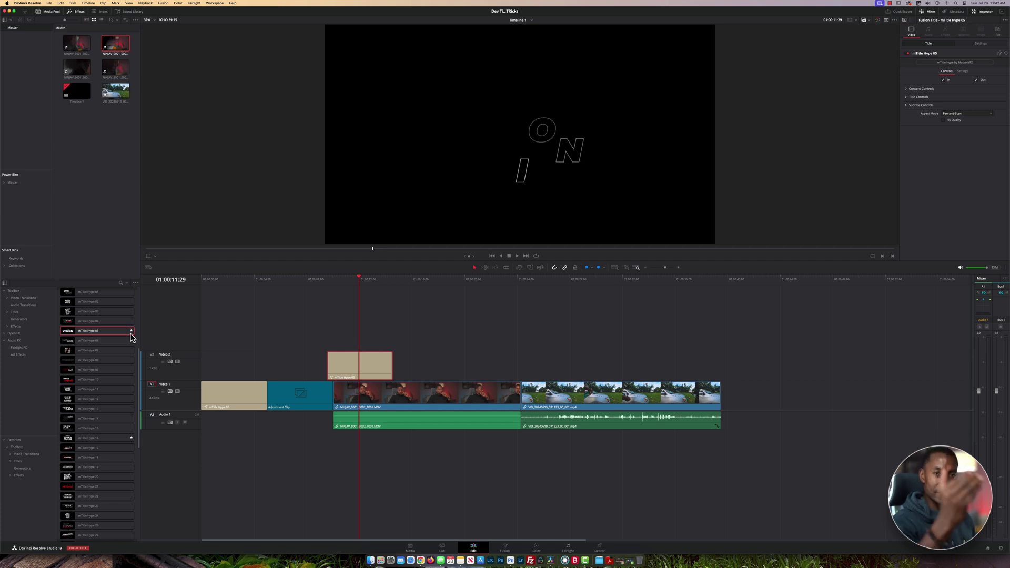
Browse the mTitle Hype presets, display the favorite effects, and delete the title clip from Video 2
{"action": "scroll", "coordinate": [111, 374], "scroll_direction": "up", "scroll_amount": 5}
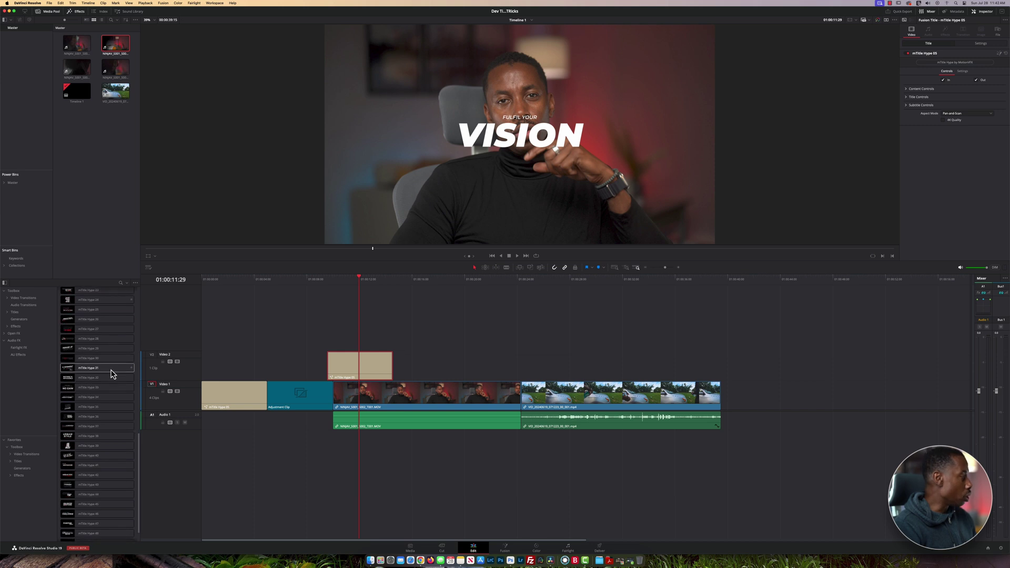
{"action": "scroll", "coordinate": [111, 373], "scroll_direction": "down", "scroll_amount": 8}
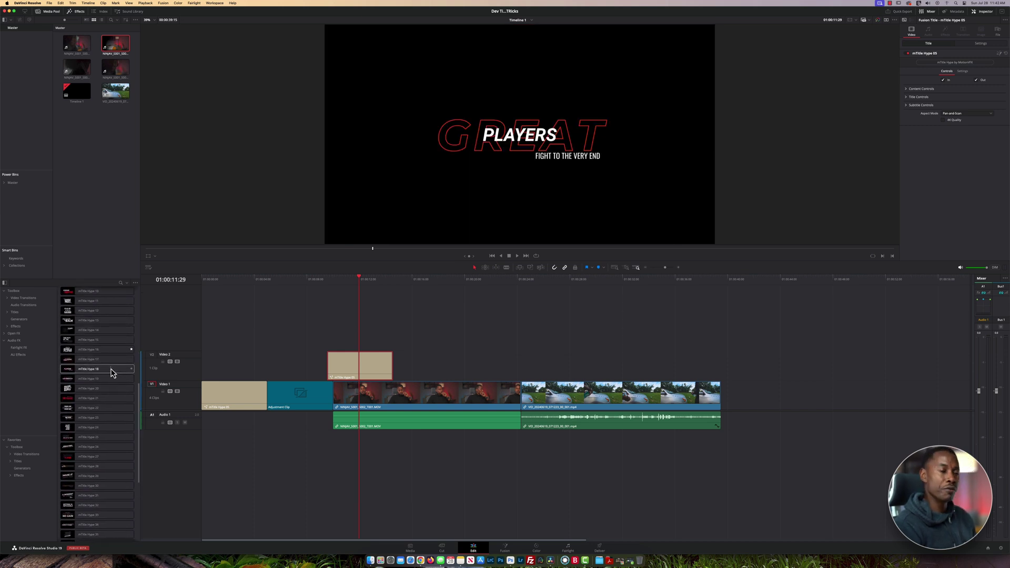
{"action": "left_click", "coordinate": [26, 442]}
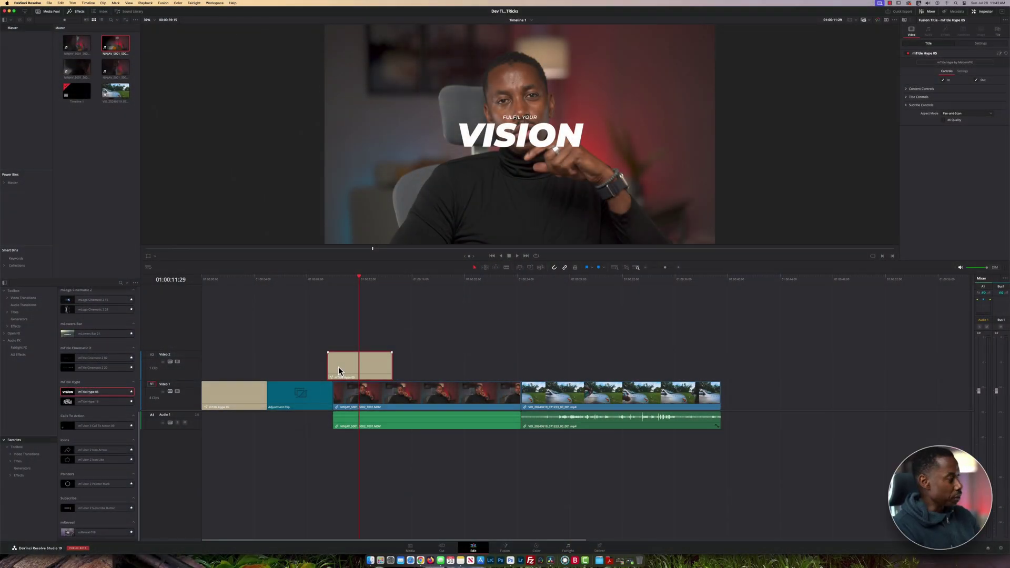
{"action": "key", "text": "Delete"}
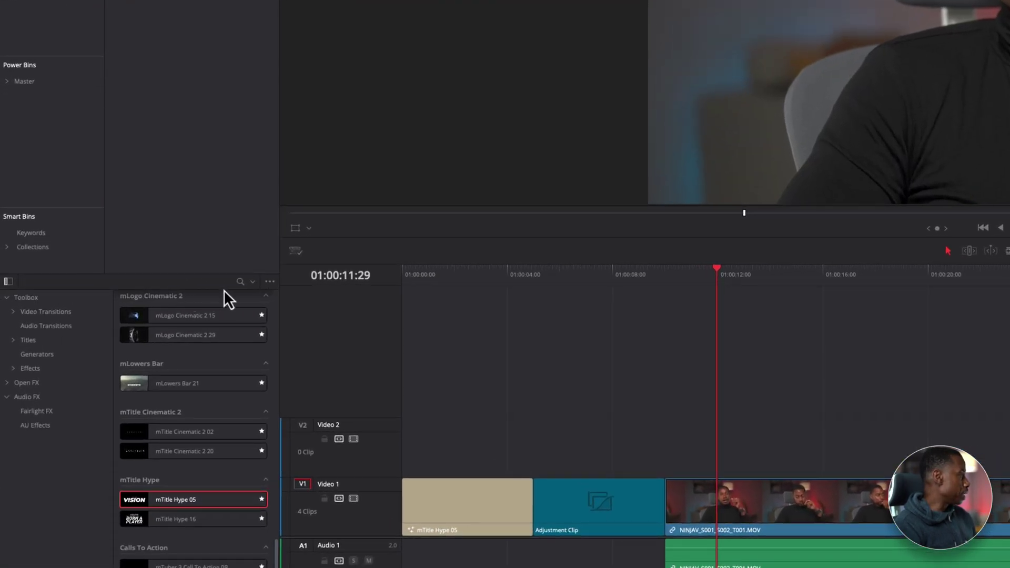
Search the Toolbox for "adjus" and place an Adjustment Clip on Video 2 spanning the full length of the interview clip
{"action": "left_click", "coordinate": [38, 298]}
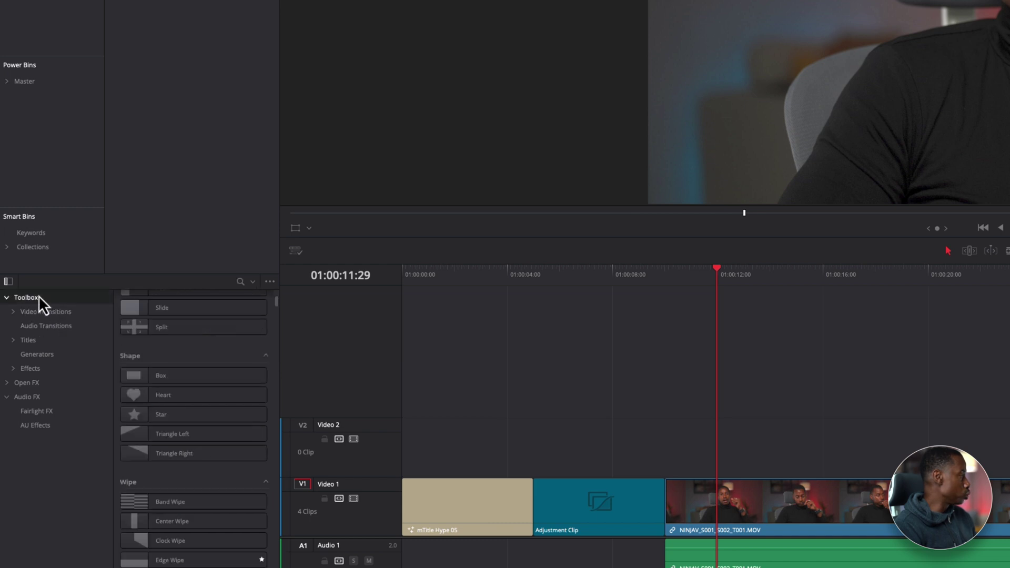
{"action": "left_click", "coordinate": [240, 282]}
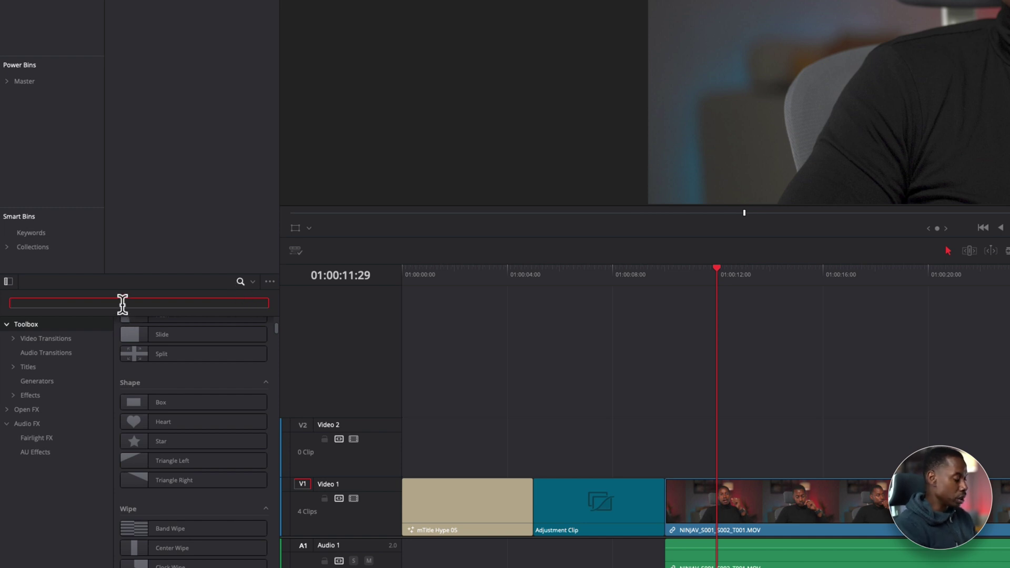
{"action": "type", "text": "adjus"}
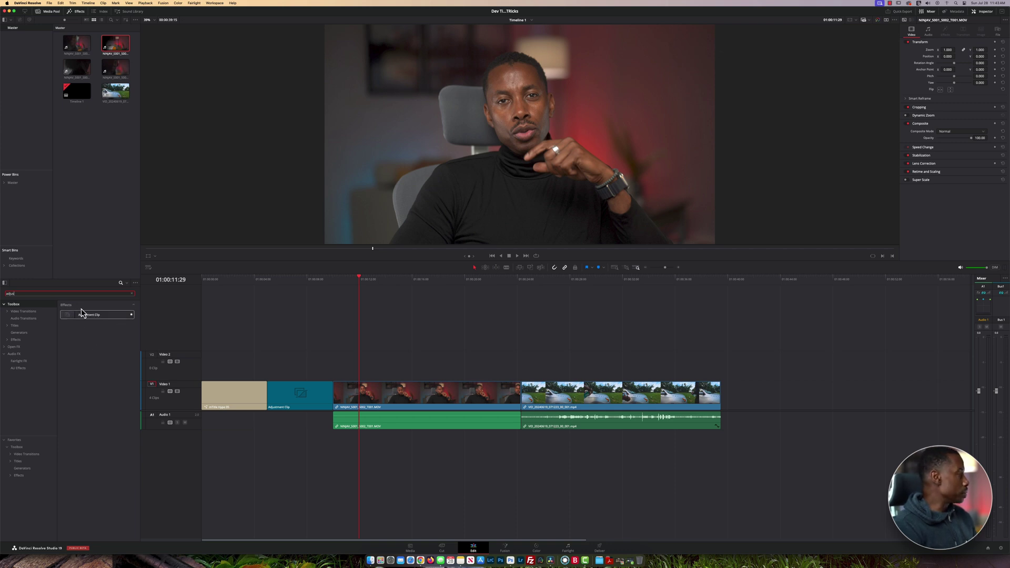
{"action": "left_click_drag", "start_coordinate": [73, 318], "coordinate": [334, 383]}
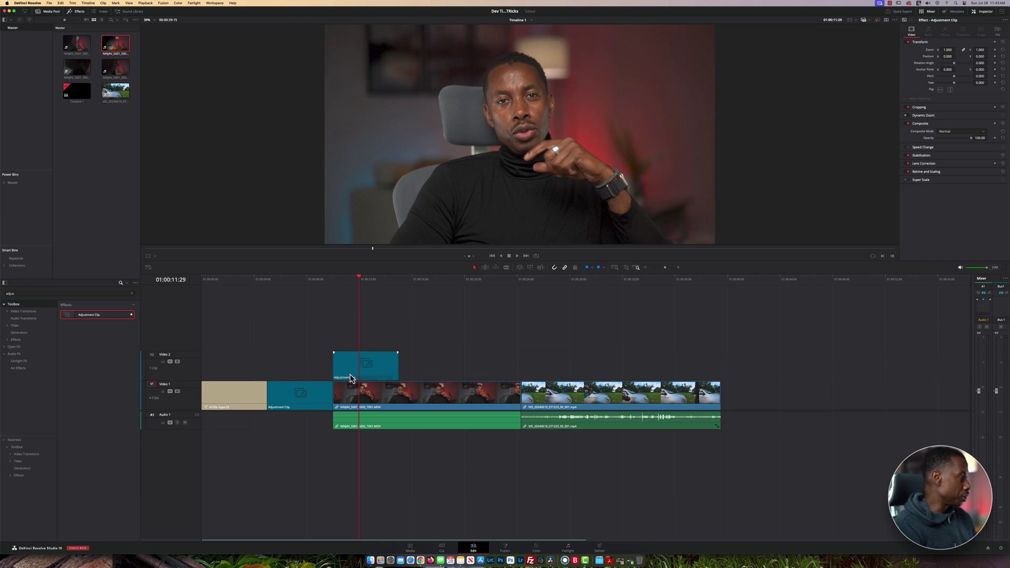
{"action": "left_click_drag", "start_coordinate": [396, 367], "coordinate": [514, 374]}
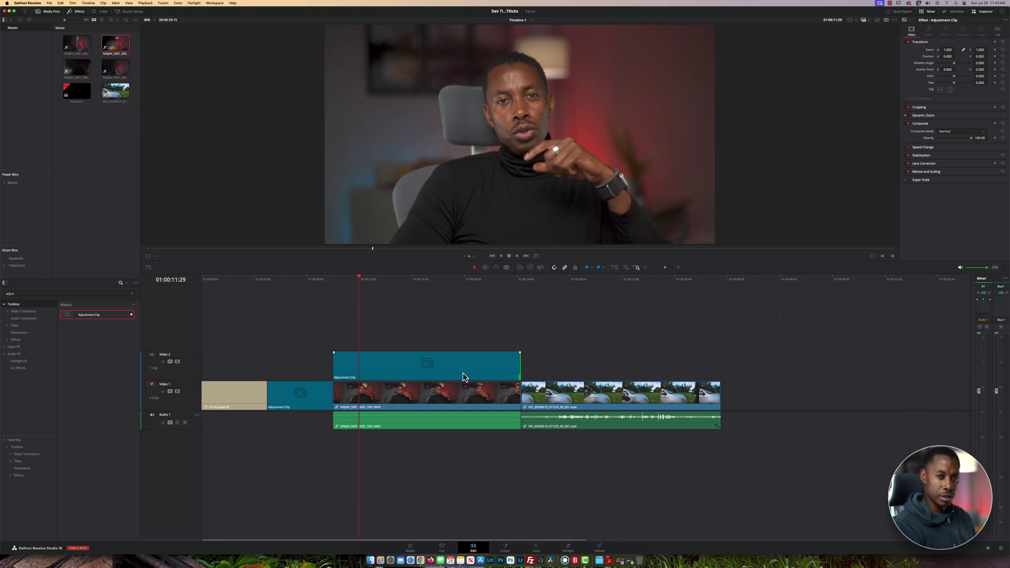
Set the Video 2 adjustment clip's zoom to 1.220 and play back the timeline from 01:00:09:01
{"action": "left_click", "coordinate": [420, 367]}
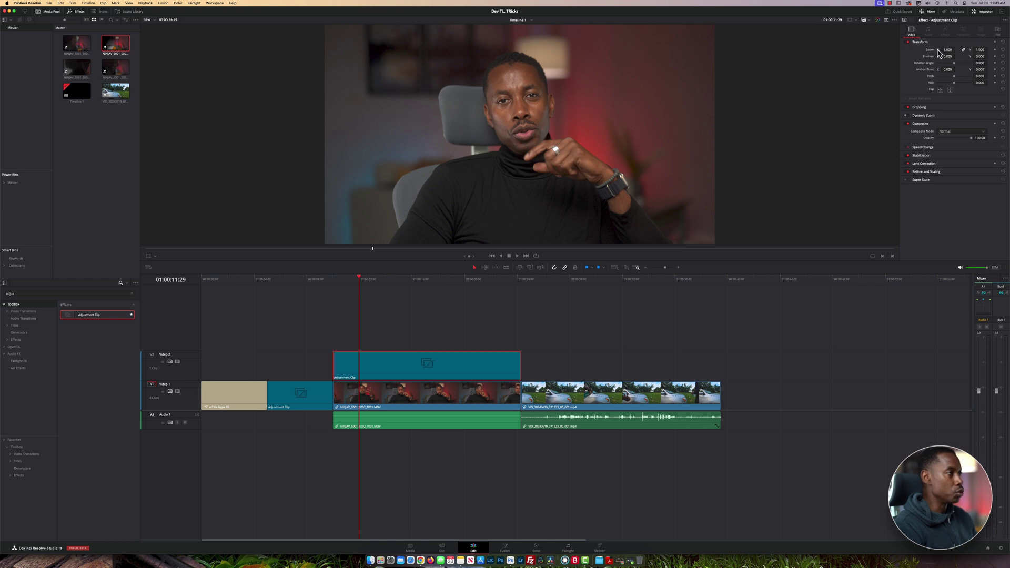
{"action": "left_click_drag", "start_coordinate": [947, 50], "coordinate": [957, 50]}
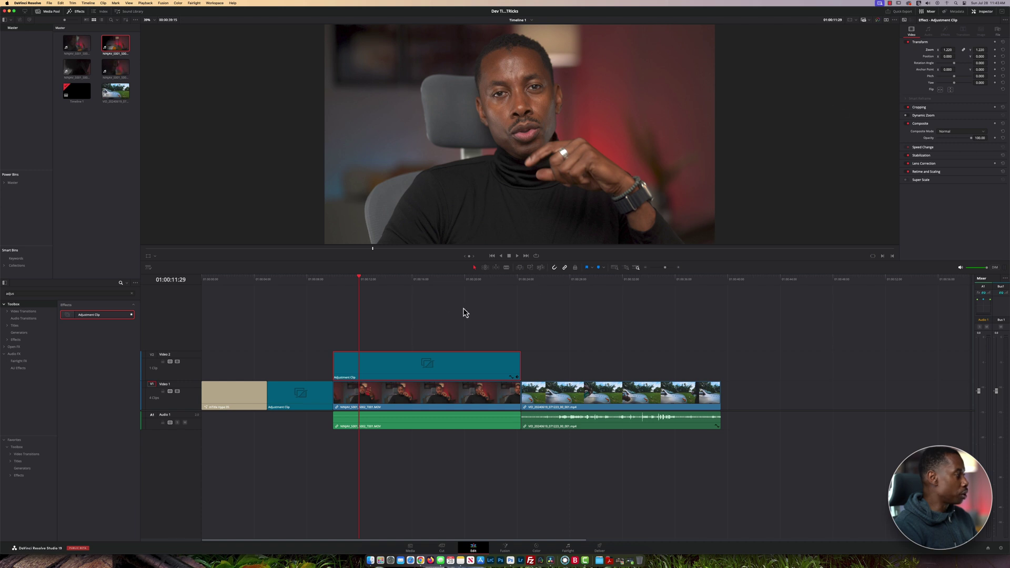
{"action": "left_click", "coordinate": [321, 287]}
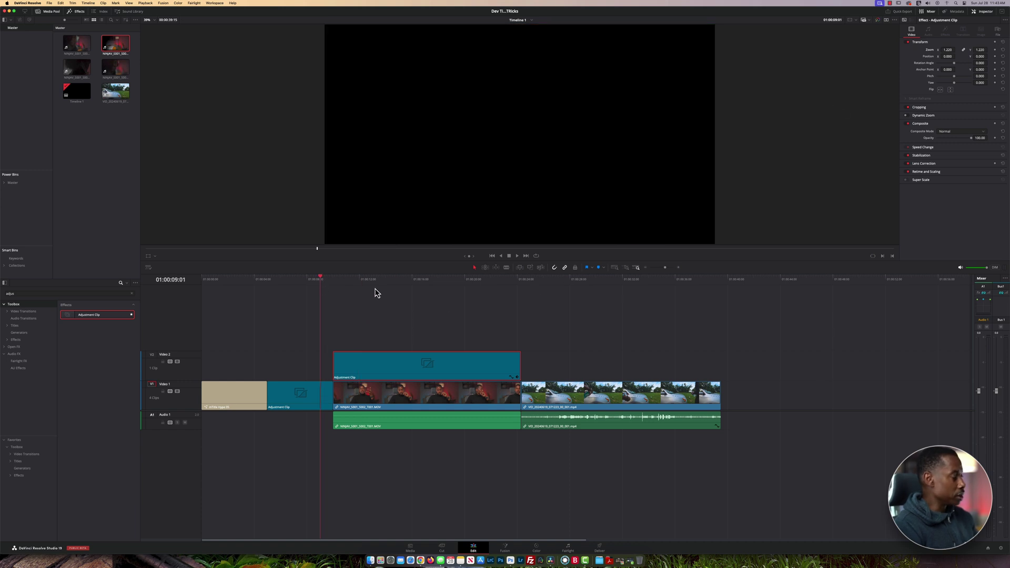
{"action": "key", "text": "space"}
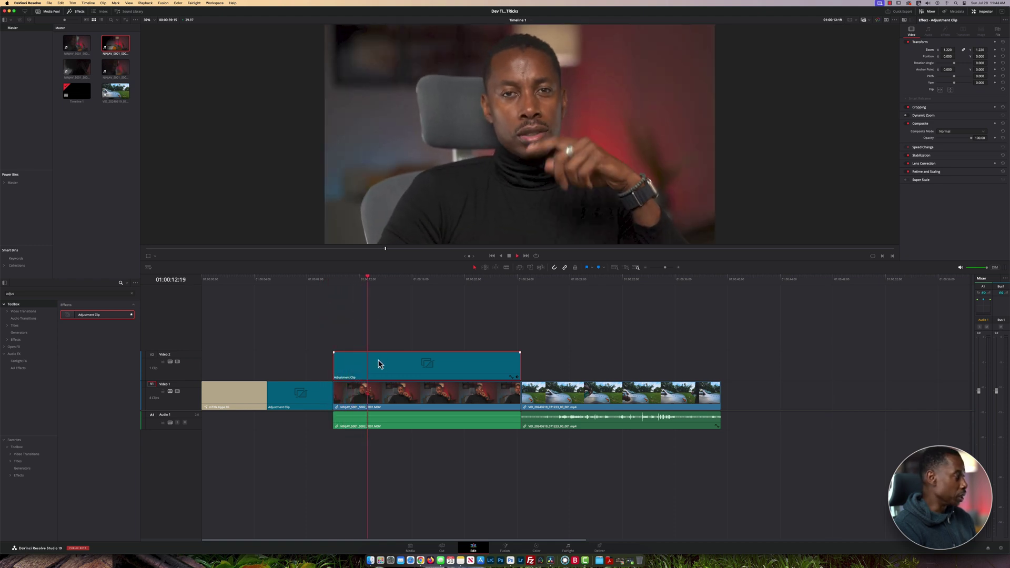
{"action": "key", "text": "space"}
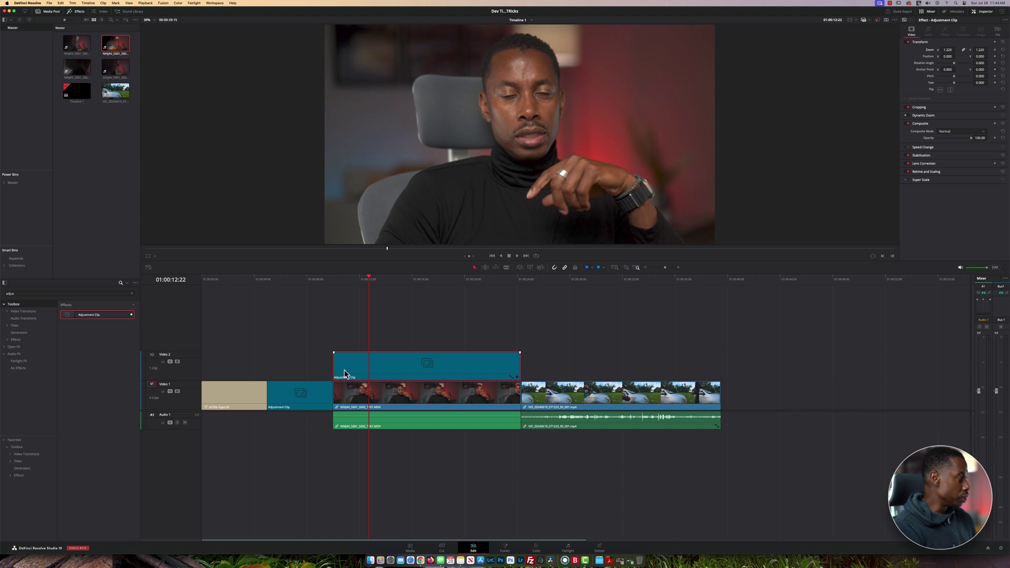
Trim the adjustment clip to begin shortly after the interview clip starts, and play the zoom change from 01:00:10:00
{"action": "left_click_drag", "start_coordinate": [338, 367], "coordinate": [380, 367]}
{"action": "left_click", "coordinate": [335, 284]}
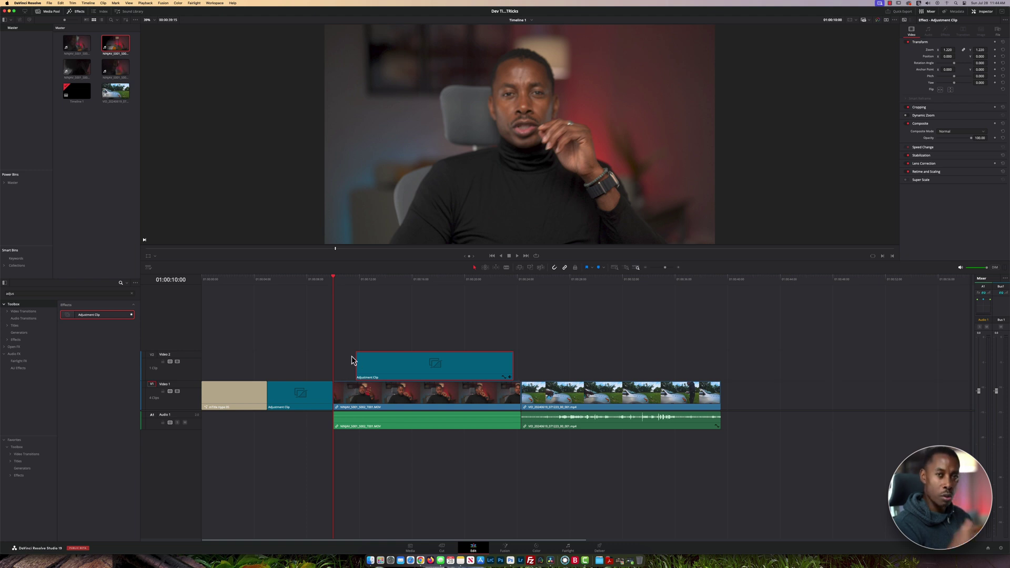
{"action": "key", "text": "space"}
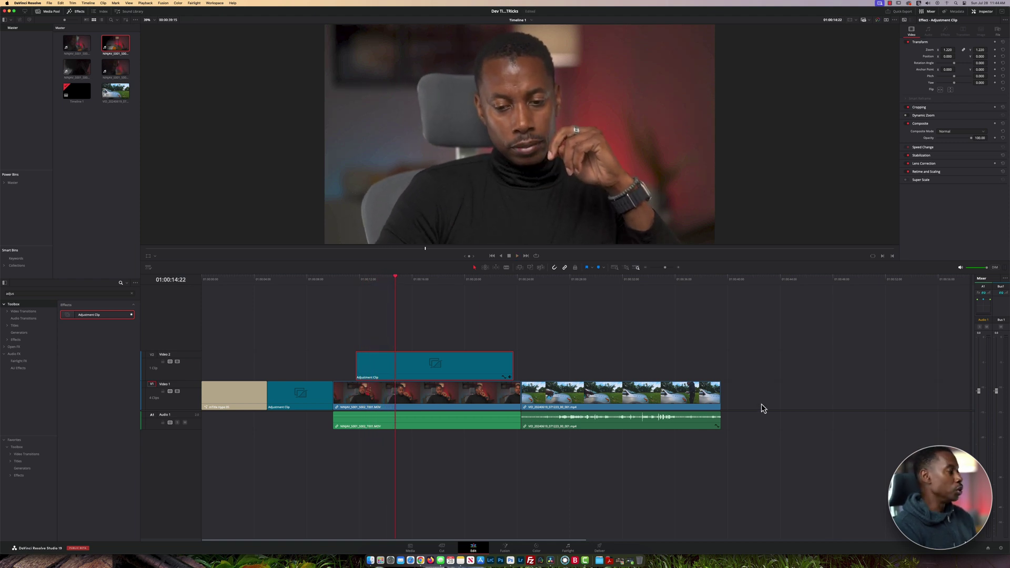
Test a shorter adjustment clip in playback, and set its end just past 01:00:20:07
{"action": "left_click_drag", "start_coordinate": [516, 377], "coordinate": [398, 371]}
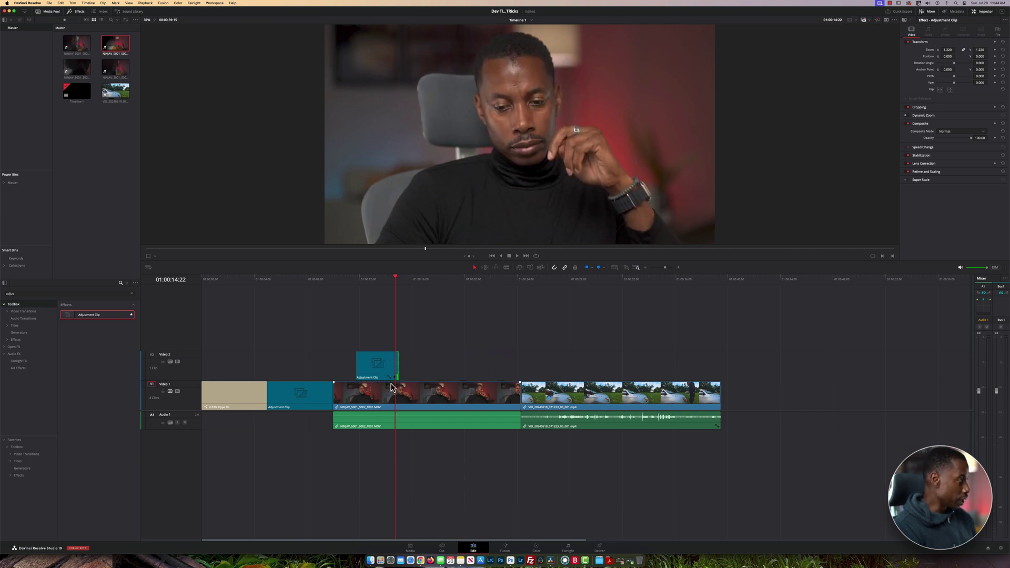
{"action": "left_click", "coordinate": [339, 280]}
{"action": "key", "text": "space"}
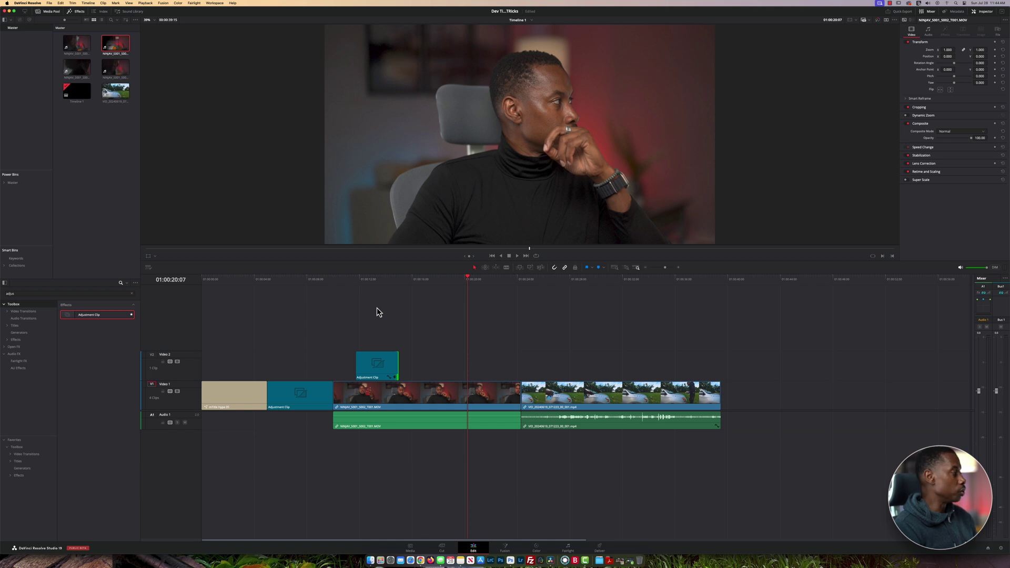
{"action": "left_click_drag", "start_coordinate": [395, 367], "coordinate": [478, 361]}
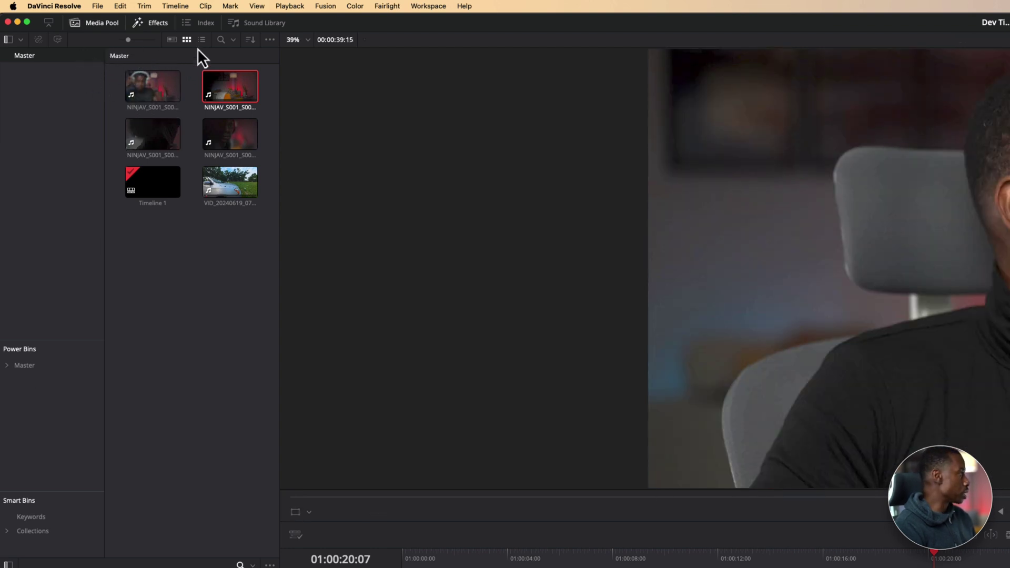
Hide and reshow the Power Bins in the media pool, and open the Master power bin
{"action": "left_click", "coordinate": [270, 40]}
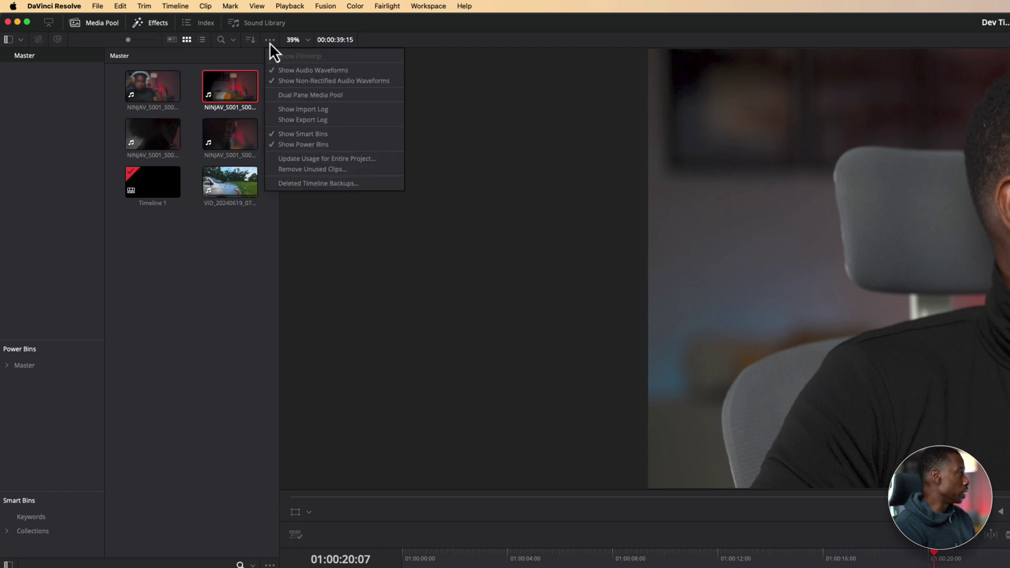
{"action": "left_click", "coordinate": [315, 146]}
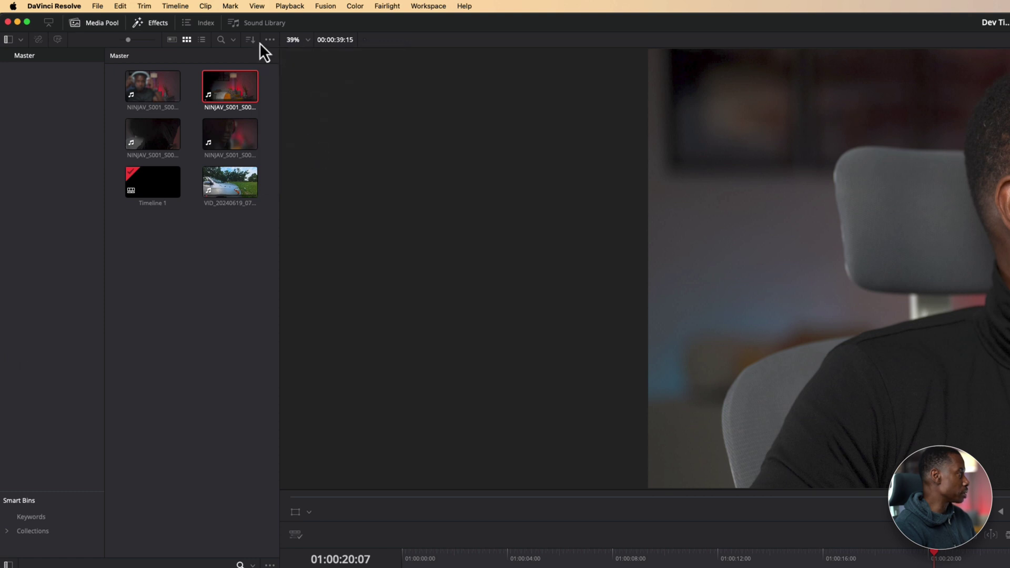
{"action": "left_click", "coordinate": [267, 40]}
{"action": "left_click", "coordinate": [290, 143]}
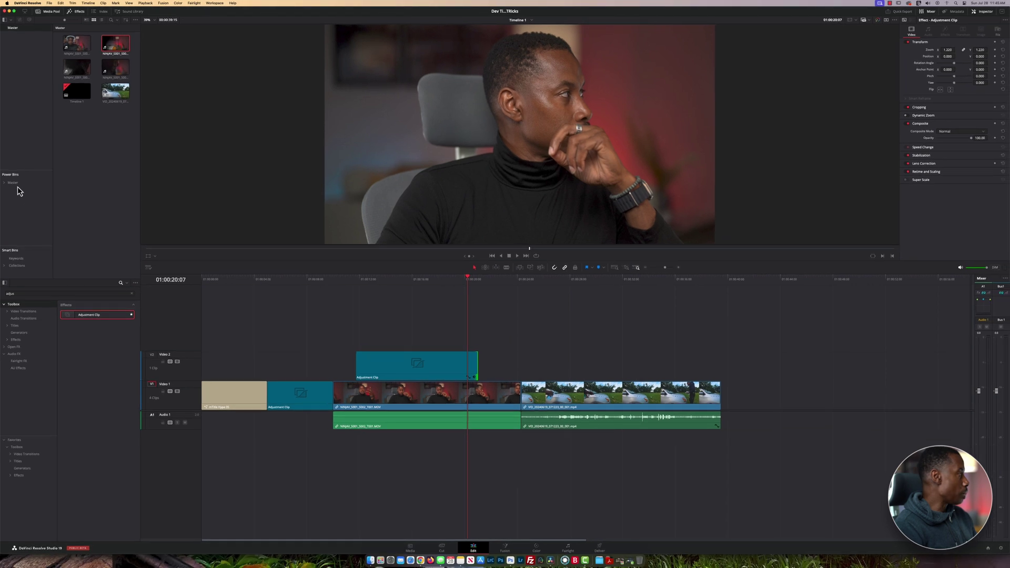
{"action": "left_click", "coordinate": [42, 367]}
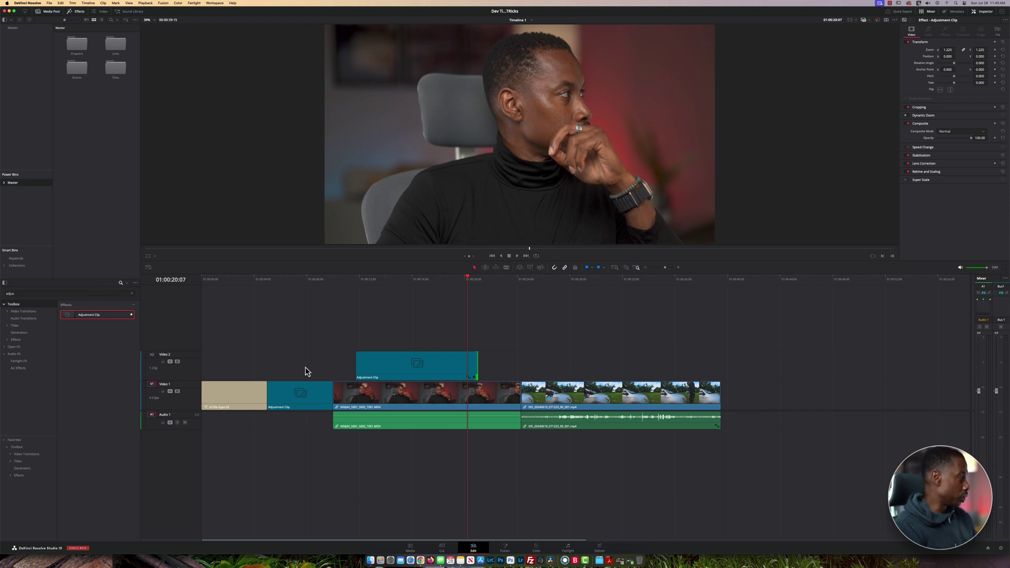
Play back the zoomed section and store the Video 2 adjustment clip in the Master power bin
{"action": "left_click_drag", "start_coordinate": [413, 279], "coordinate": [349, 280]}
{"action": "key", "text": "space"}
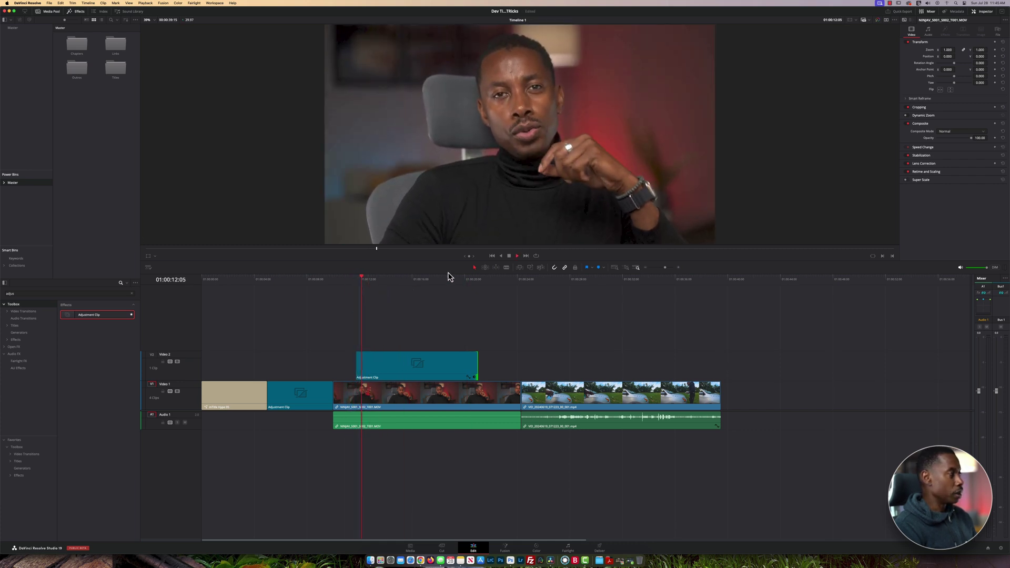
{"action": "left_click", "coordinate": [462, 346]}
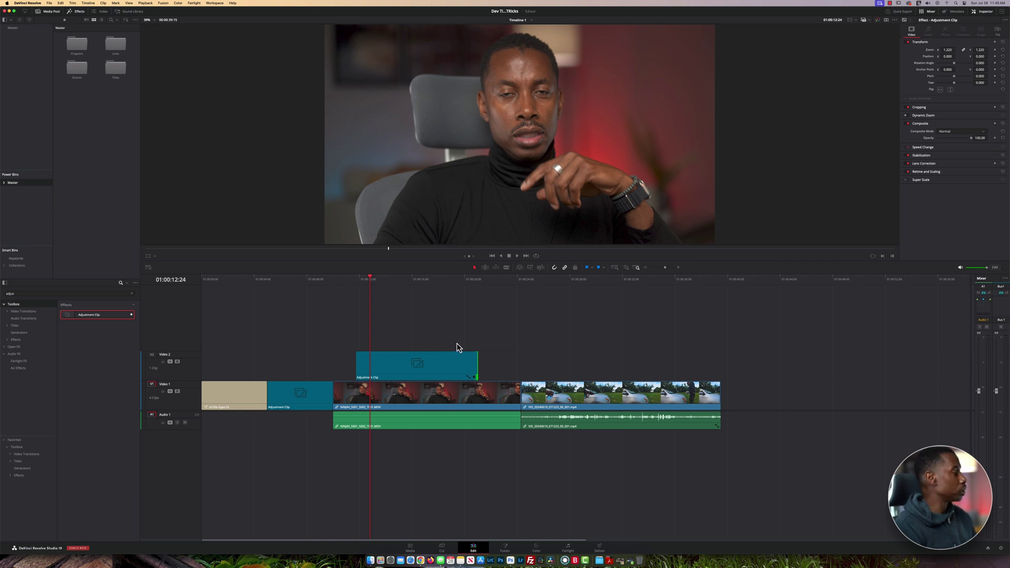
{"action": "left_click_drag", "start_coordinate": [425, 362], "coordinate": [103, 134]}
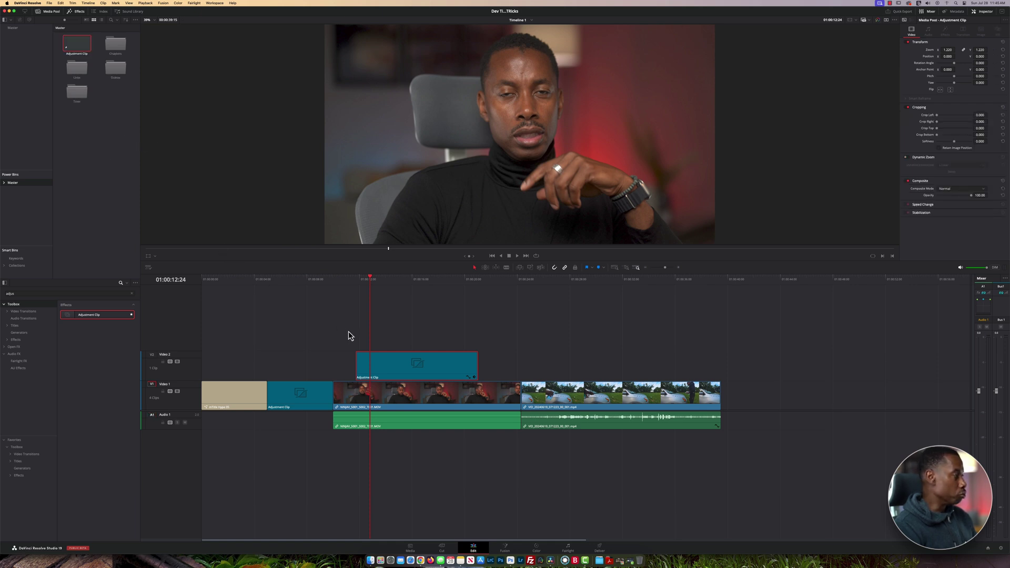
Replace the Video 2 adjustment clip with its saved power bin copy starting at 01:00:12:24, and play it back
{"action": "key", "text": "Delete"}
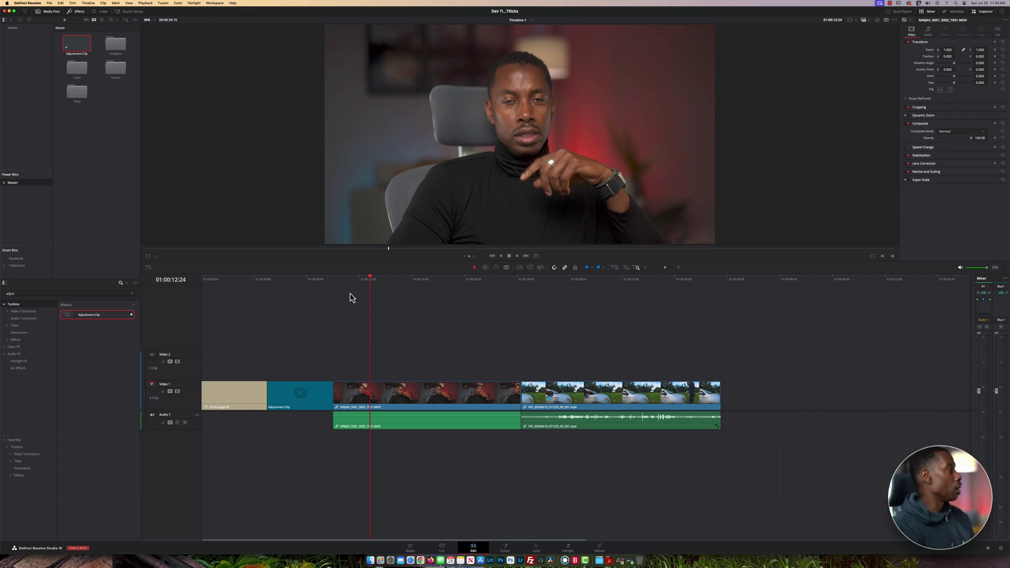
{"action": "left_click", "coordinate": [80, 50]}
{"action": "left_click_drag", "start_coordinate": [80, 50], "coordinate": [374, 368]}
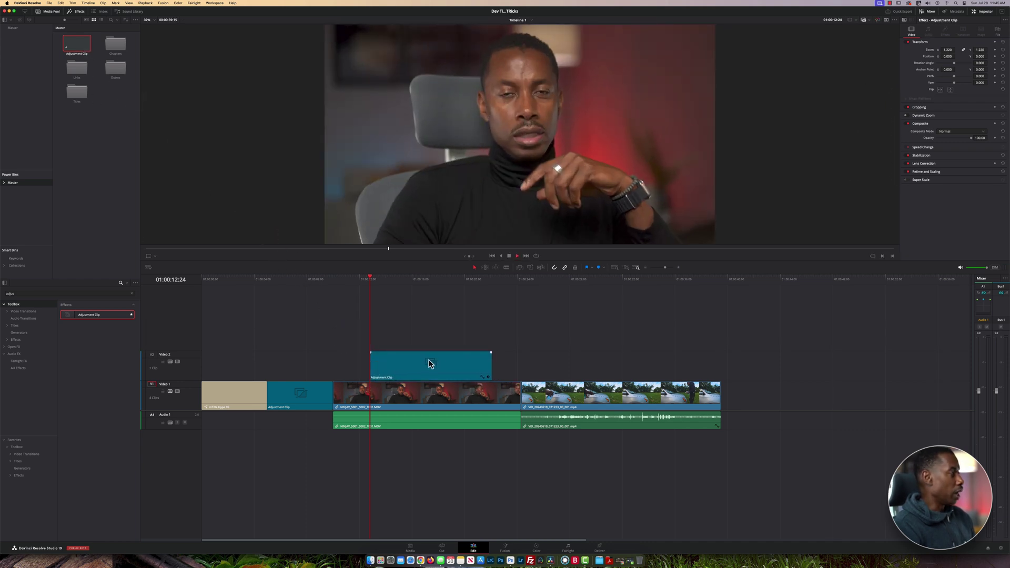
{"action": "left_click", "coordinate": [387, 306]}
{"action": "left_click", "coordinate": [363, 280]}
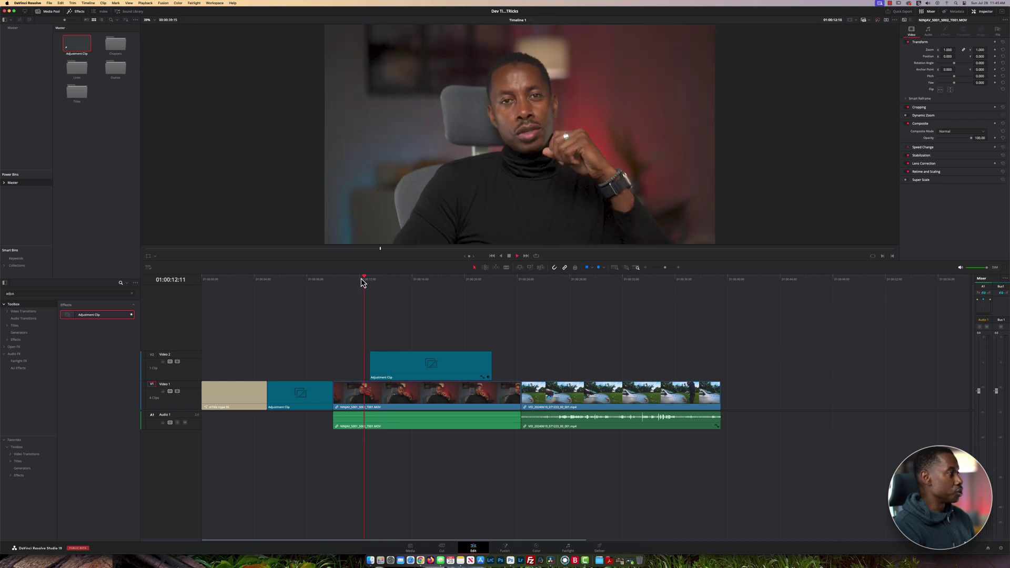
{"action": "key", "text": "space"}
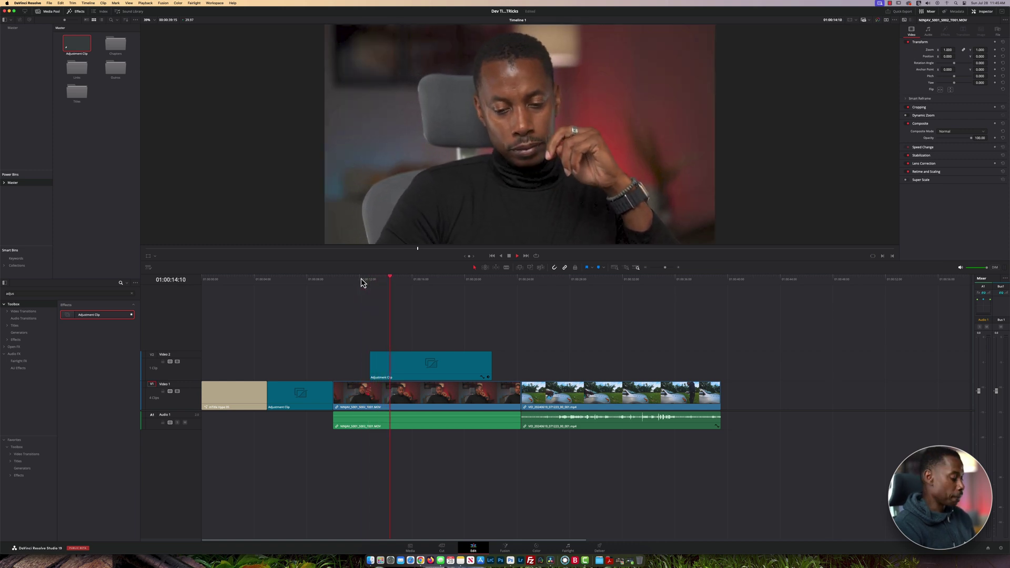
{"action": "key", "text": "space"}
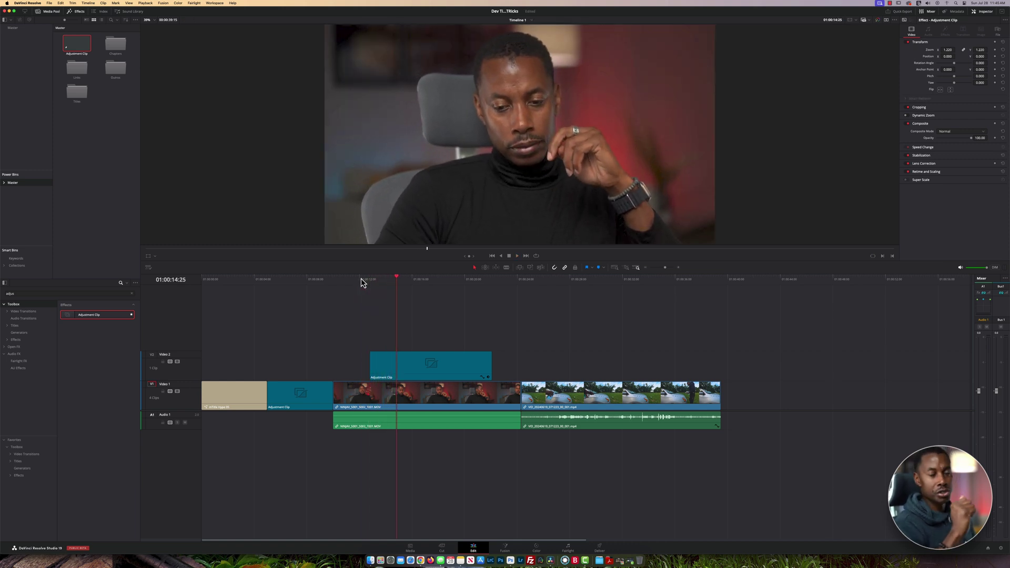
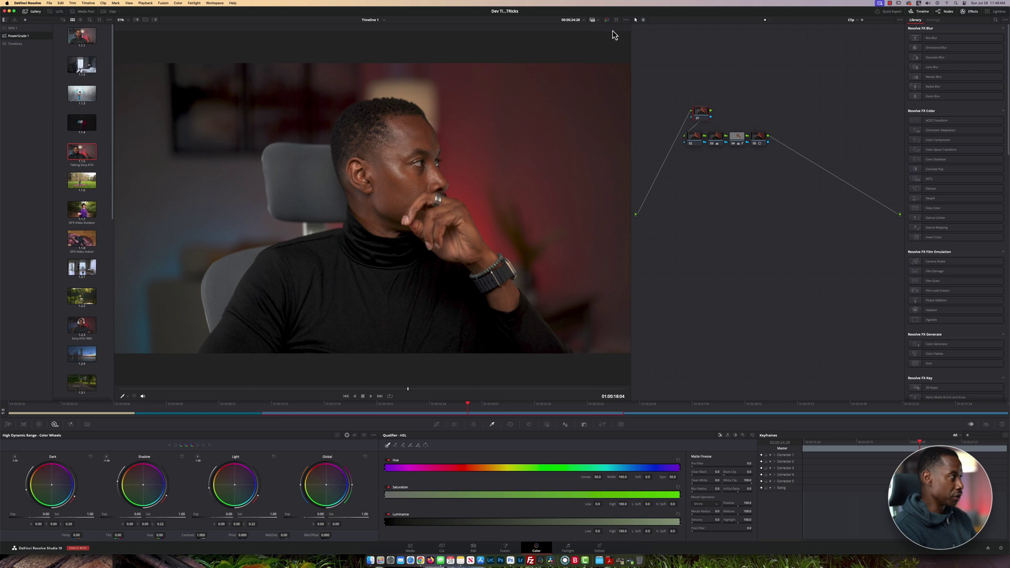
Compare the interview clip with and without its color grade by repeatedly toggling the grade bypass
{"action": "left_click", "coordinate": [607, 20]}
{"action": "left_click", "coordinate": [607, 20]}
{"action": "left_click", "coordinate": [607, 20]}
{"action": "left_click", "coordinate": [607, 20]}
{"action": "left_click", "coordinate": [607, 20]}
{"action": "left_click", "coordinate": [608, 20]}
{"action": "left_click", "coordinate": [607, 20]}
{"action": "left_click", "coordinate": [608, 20]}
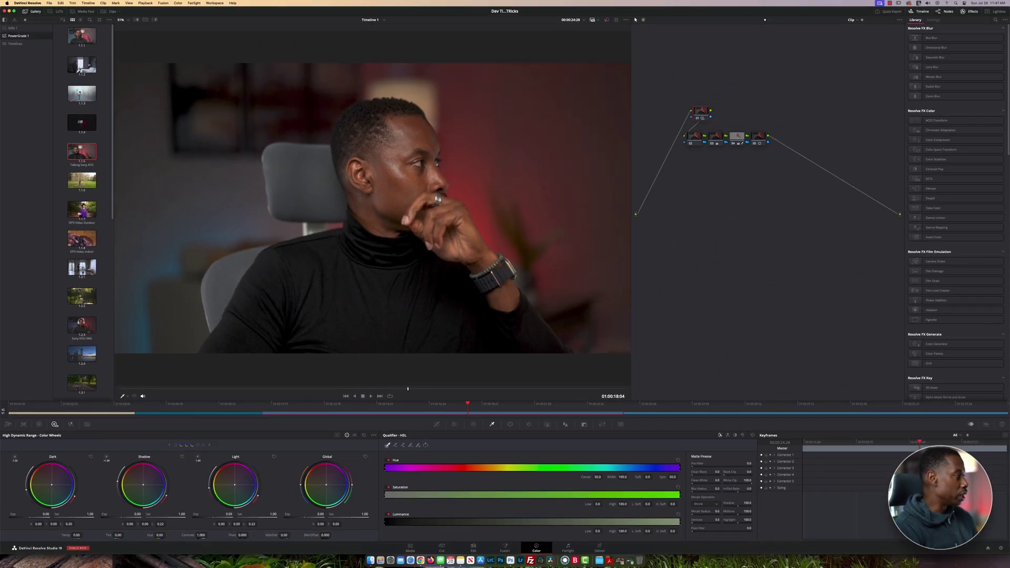
Set the HDR Light zone exposure to 0.28 and Dark zone exposure to about 0.25, and compare the grade with its bypass
{"action": "left_click_drag", "start_coordinate": [197, 514], "coordinate": [200, 514]}
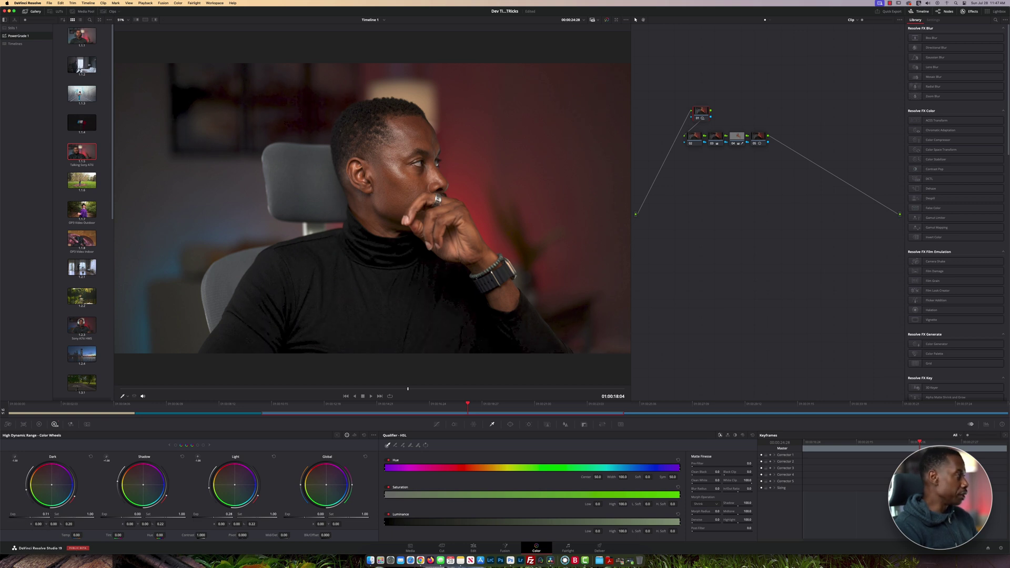
{"action": "left_click_drag", "start_coordinate": [13, 515], "coordinate": [18, 515]}
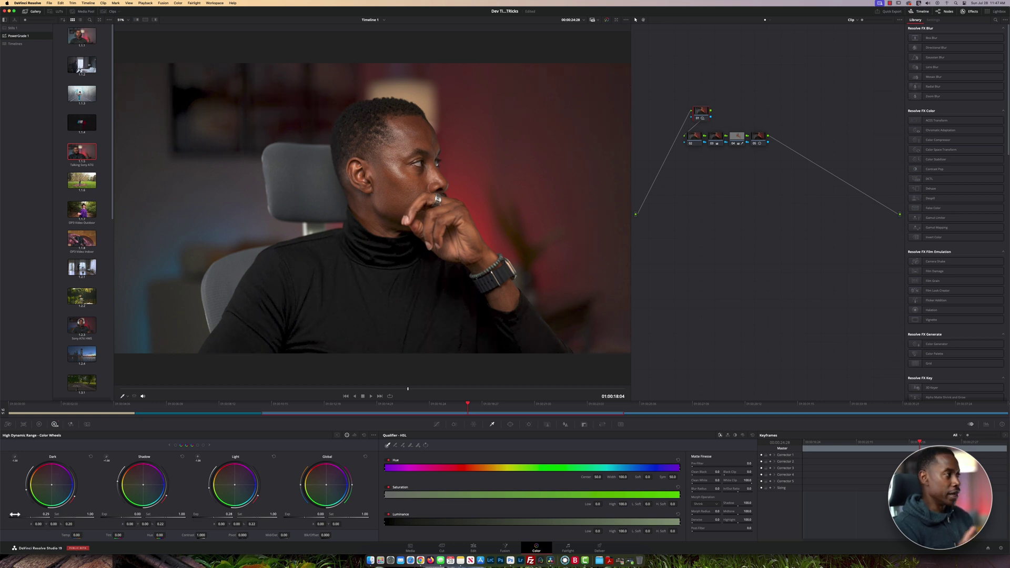
{"action": "left_click", "coordinate": [607, 21]}
{"action": "left_click", "coordinate": [607, 21]}
{"action": "left_click", "coordinate": [607, 21]}
{"action": "left_click", "coordinate": [607, 21]}
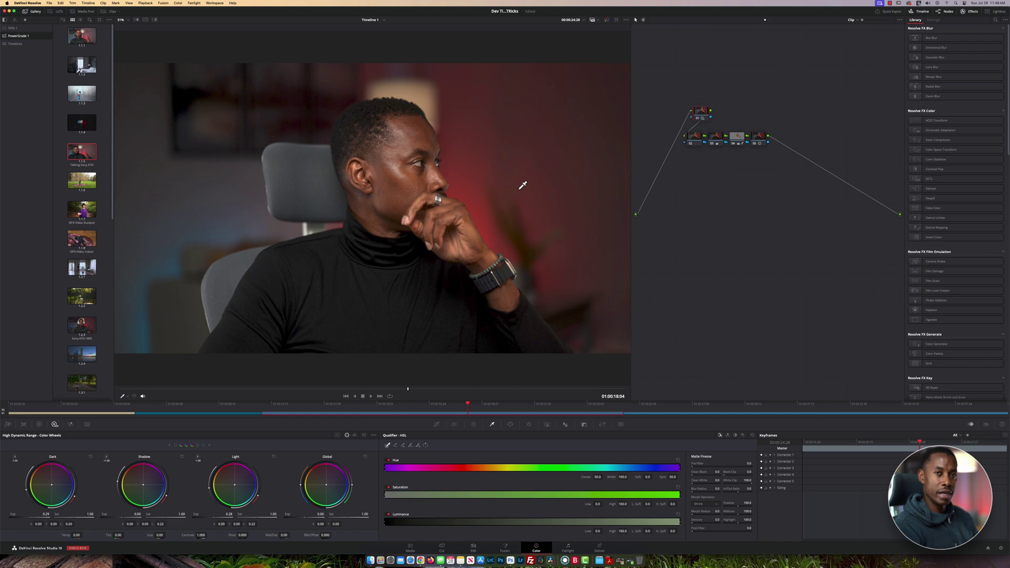
Grab a still of the graded interview frame into the PowerGrade 1 album
{"action": "right_click", "coordinate": [393, 113]}
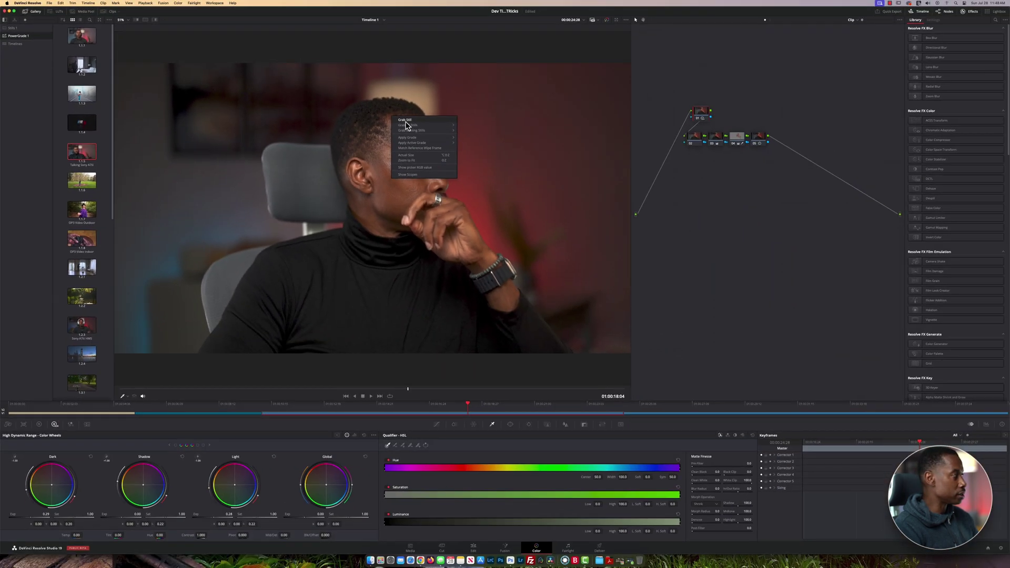
{"action": "left_click", "coordinate": [693, 142]}
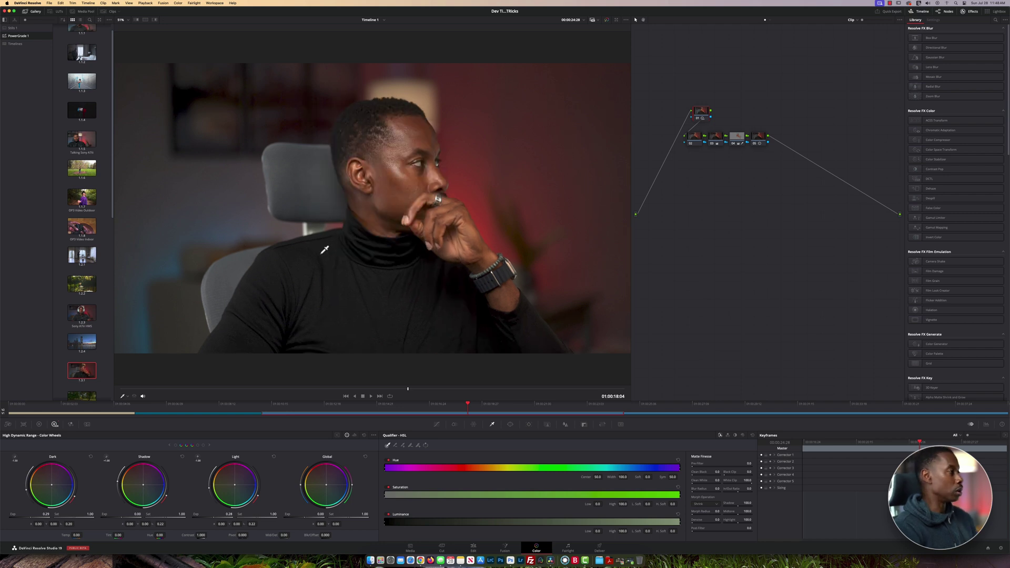
Clear the interview clip's grade by deleting the lower node row and resetting the remaining node, and reapply the grade from the newly saved still
{"action": "left_click_drag", "start_coordinate": [781, 167], "coordinate": [682, 143]}
{"action": "key", "text": "Delete"}
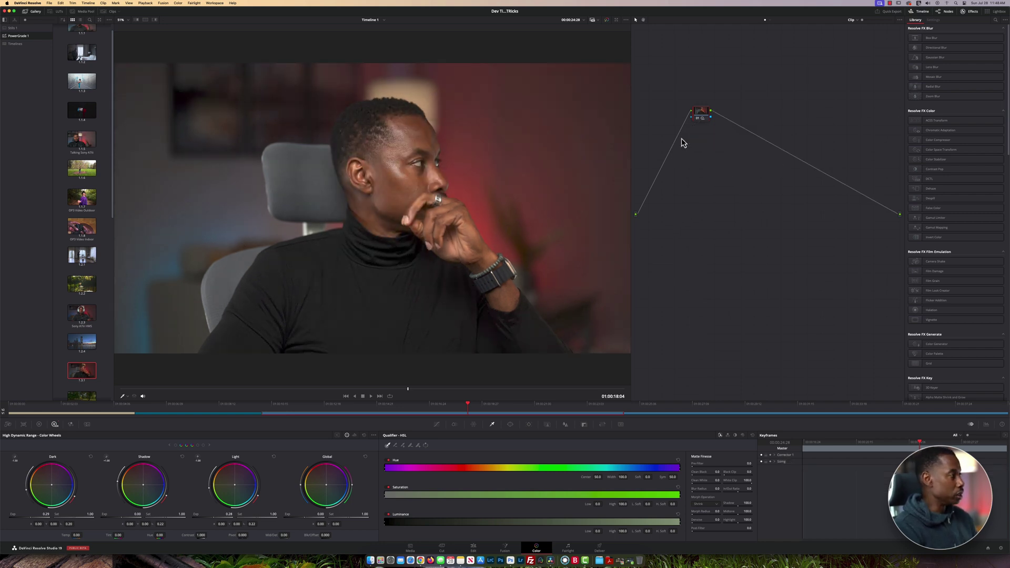
{"action": "right_click", "coordinate": [704, 113]}
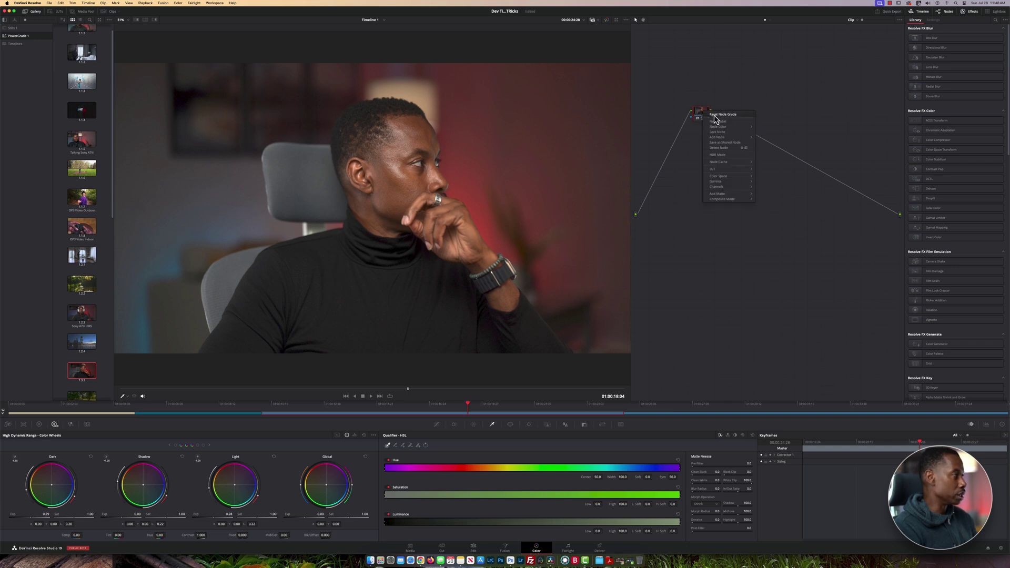
{"action": "left_click", "coordinate": [717, 115]}
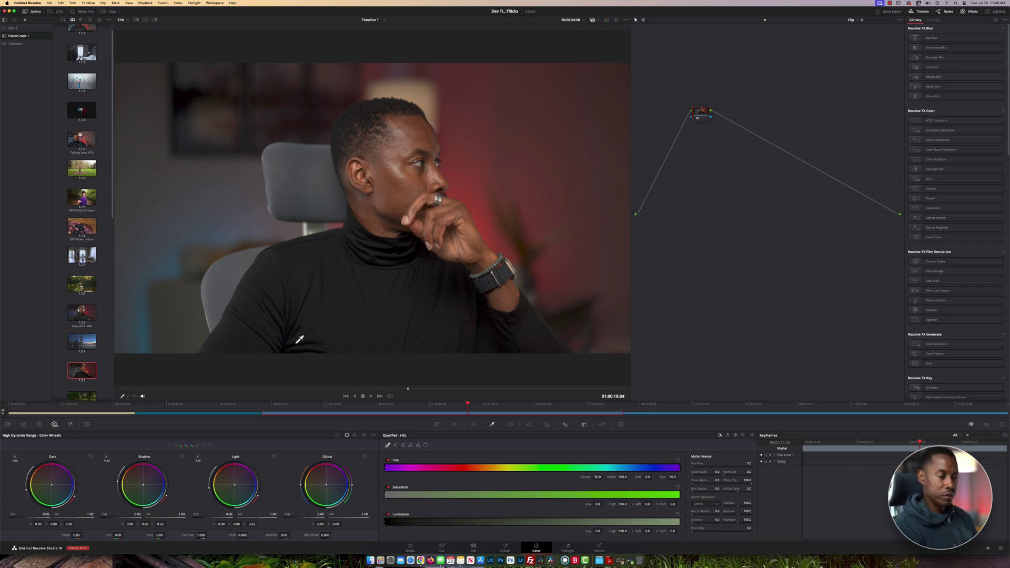
{"action": "mouse_move", "coordinate": [84, 375]}
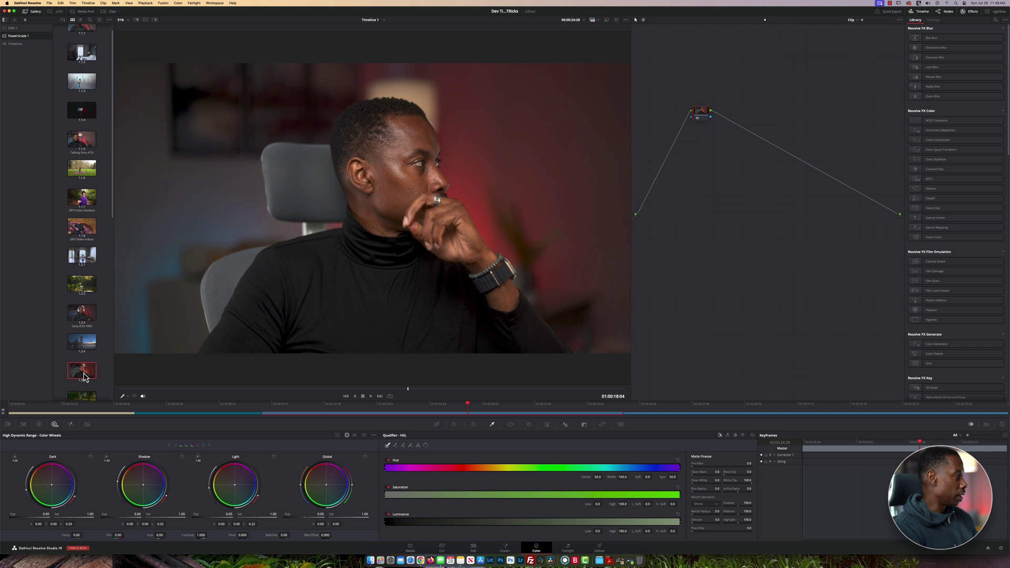
{"action": "double_click", "coordinate": [84, 375]}
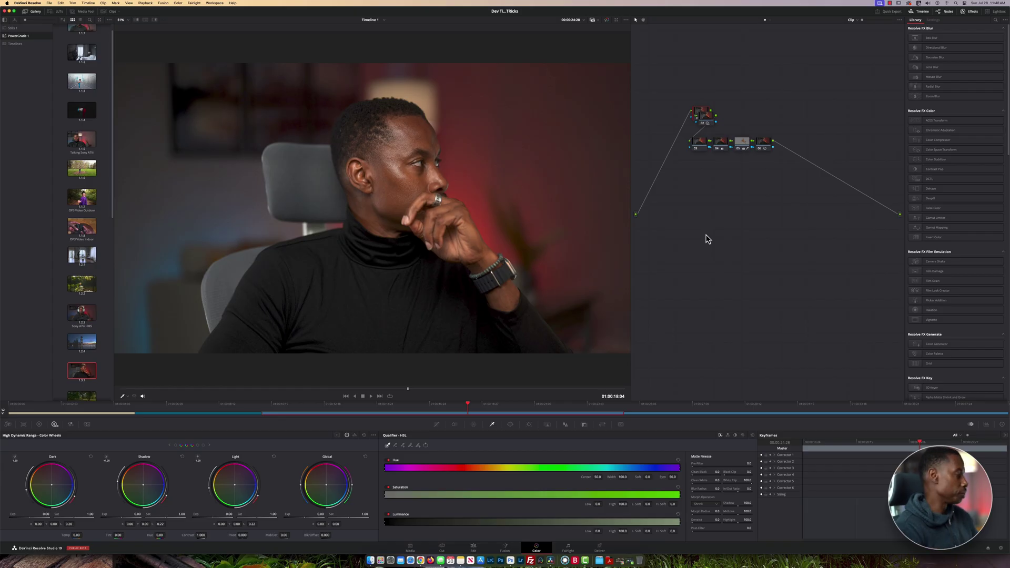
On the Edit page, raise the car clip's audio volume to 11.93 and play the clip
{"action": "left_click", "coordinate": [473, 548]}
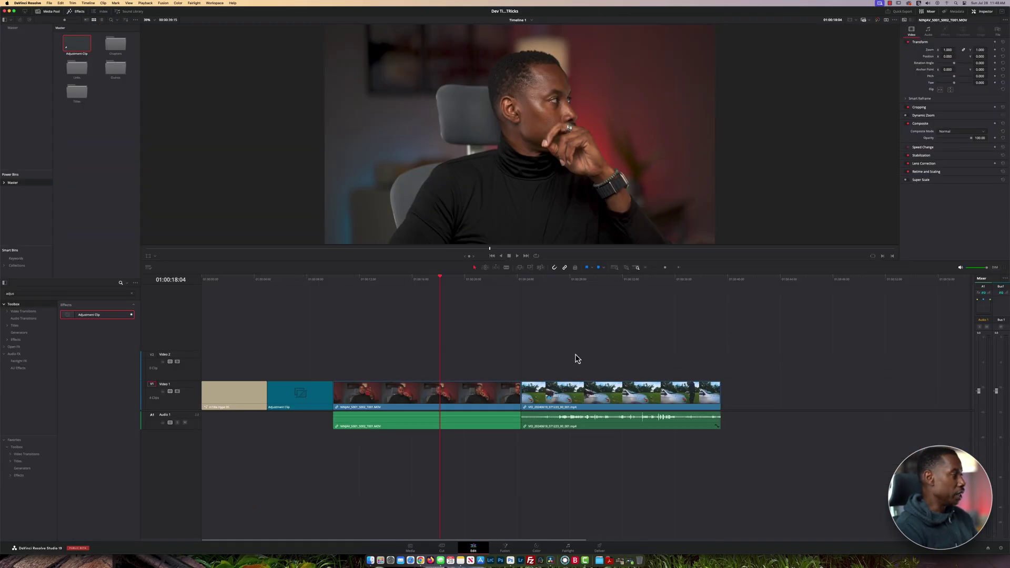
{"action": "left_click", "coordinate": [530, 280]}
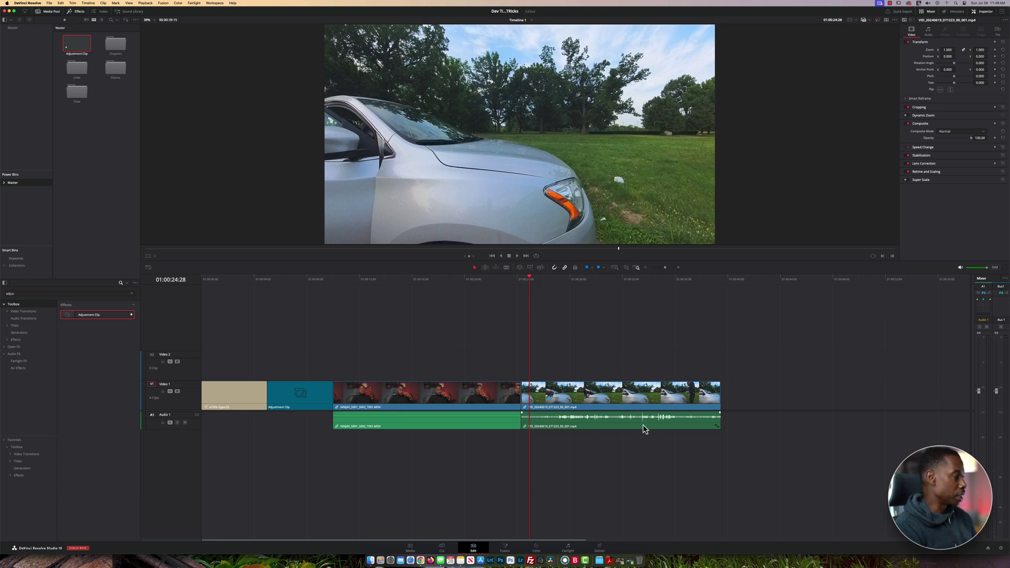
{"action": "left_click_drag", "start_coordinate": [654, 419], "coordinate": [655, 411]}
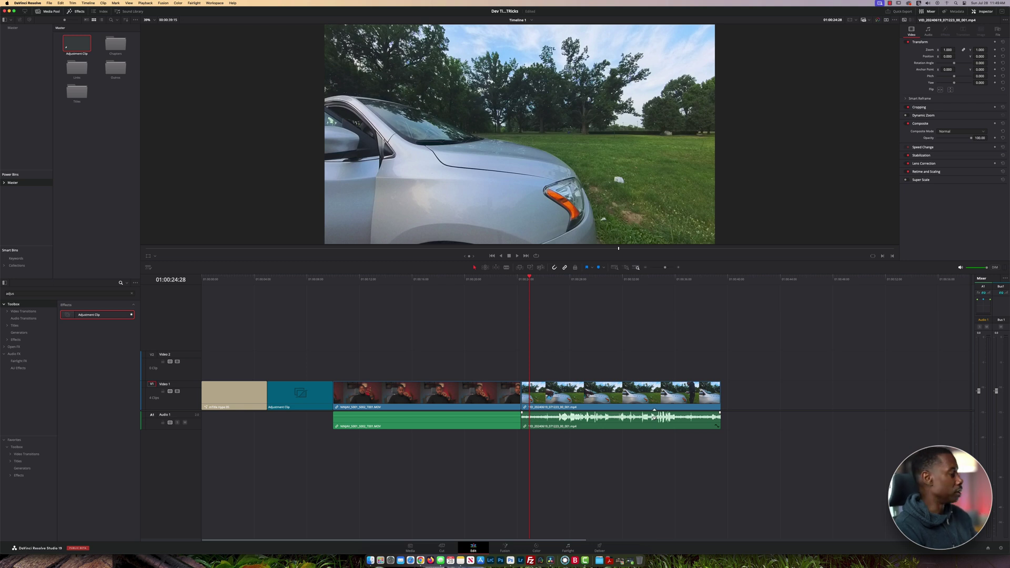
{"action": "left_click", "coordinate": [552, 430]}
{"action": "key", "text": "space"}
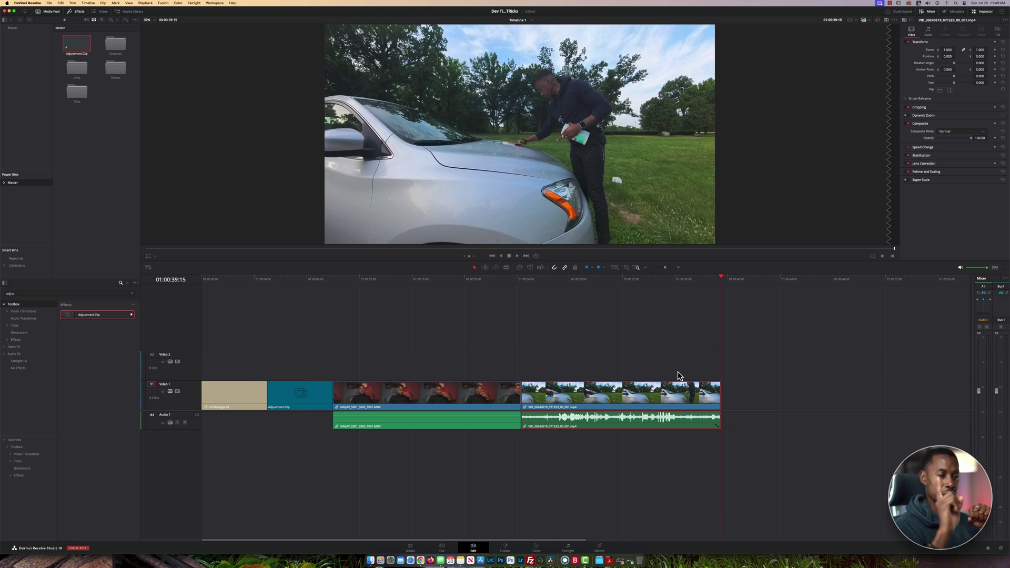
Select only the car clip's audio on Audio 1 and enable Voice Isolation for it
{"action": "left_click", "coordinate": [605, 411]}
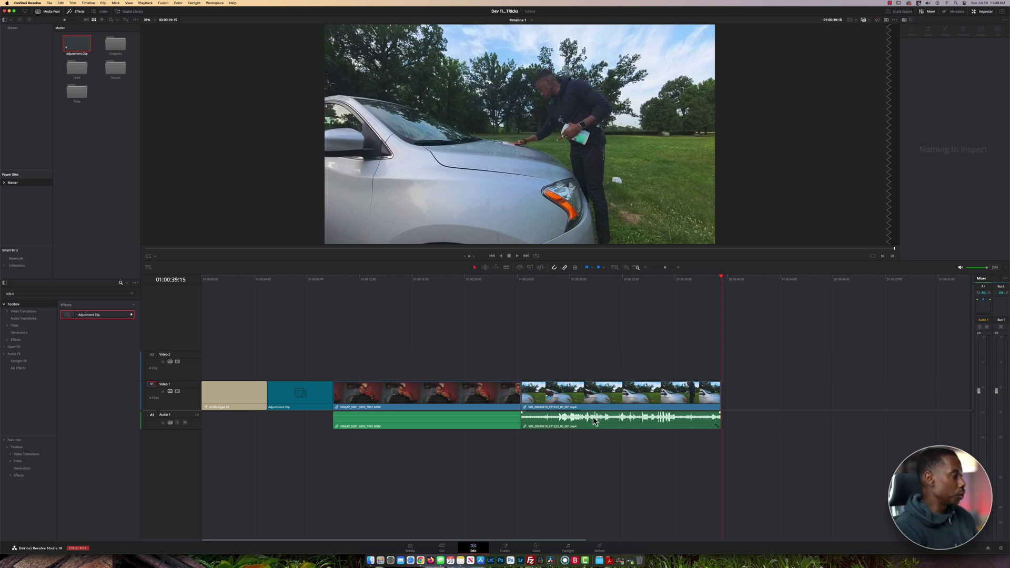
{"action": "left_click", "coordinate": [587, 428]}
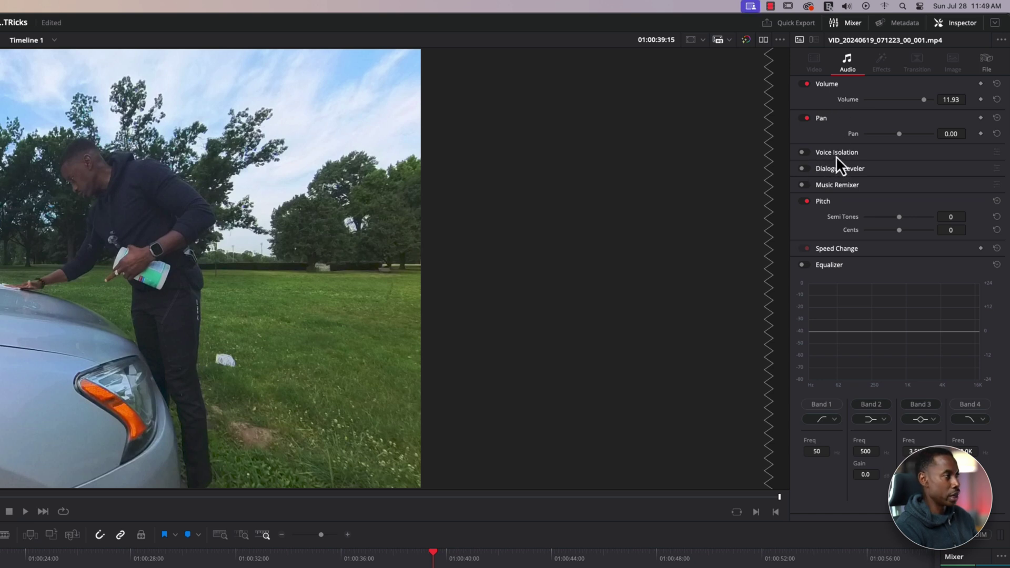
{"action": "left_click", "coordinate": [806, 152]}
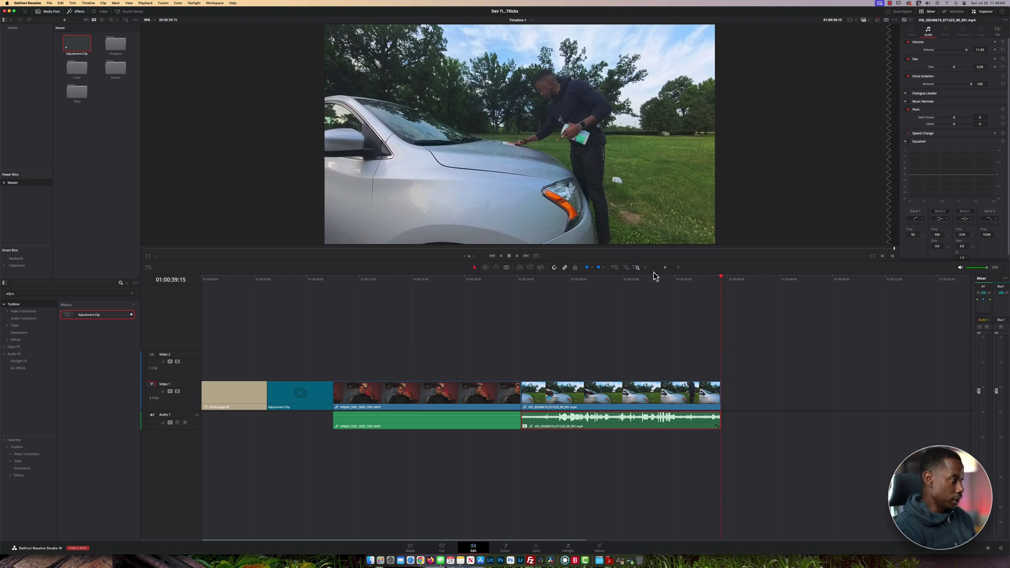
Listen to the voice-isolated car clip from its start at 01:00:24:09, and replay it briefly from 01:00:26:04
{"action": "left_click", "coordinate": [520, 281]}
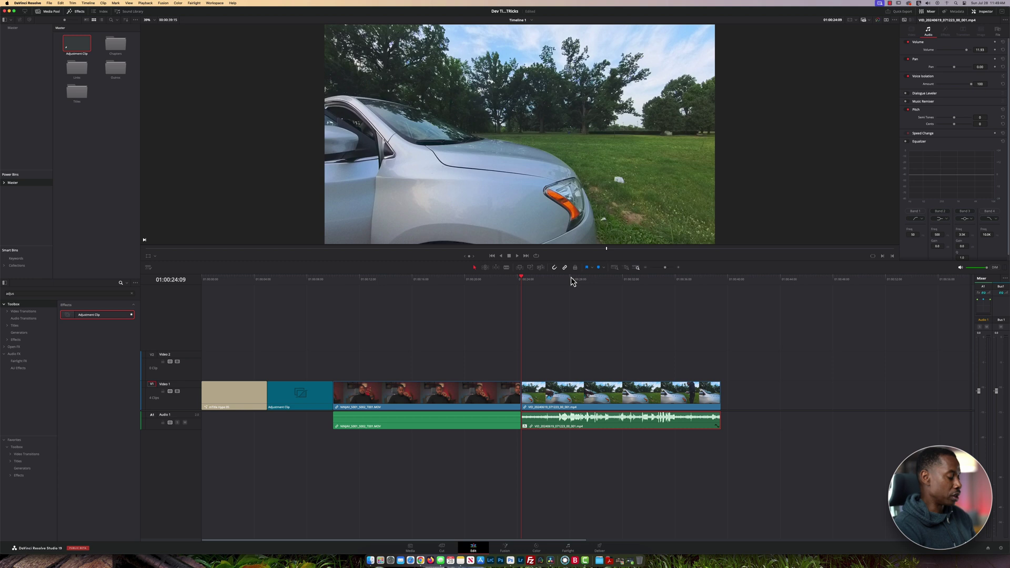
{"action": "key", "text": "space"}
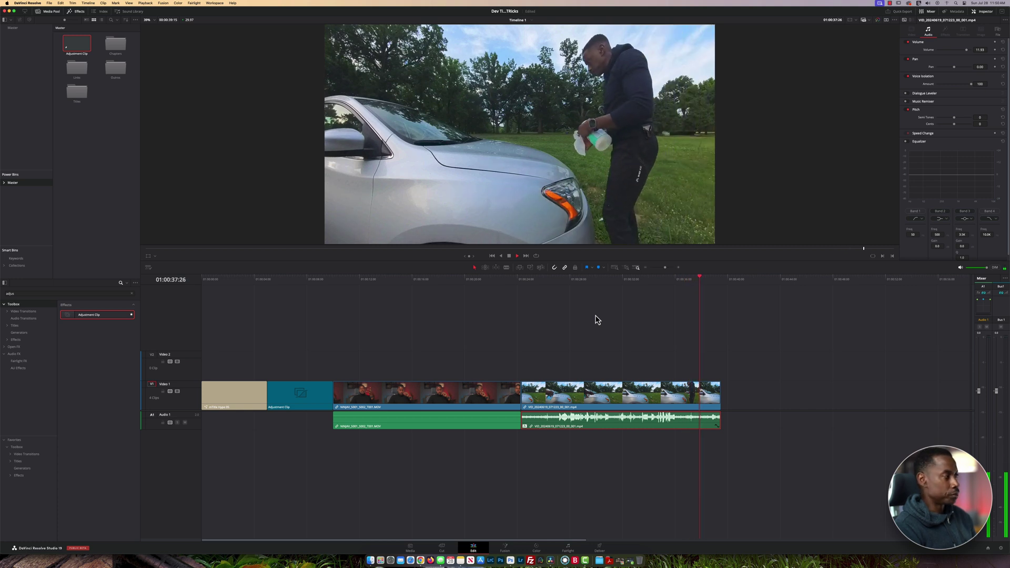
{"action": "left_click", "coordinate": [546, 281]}
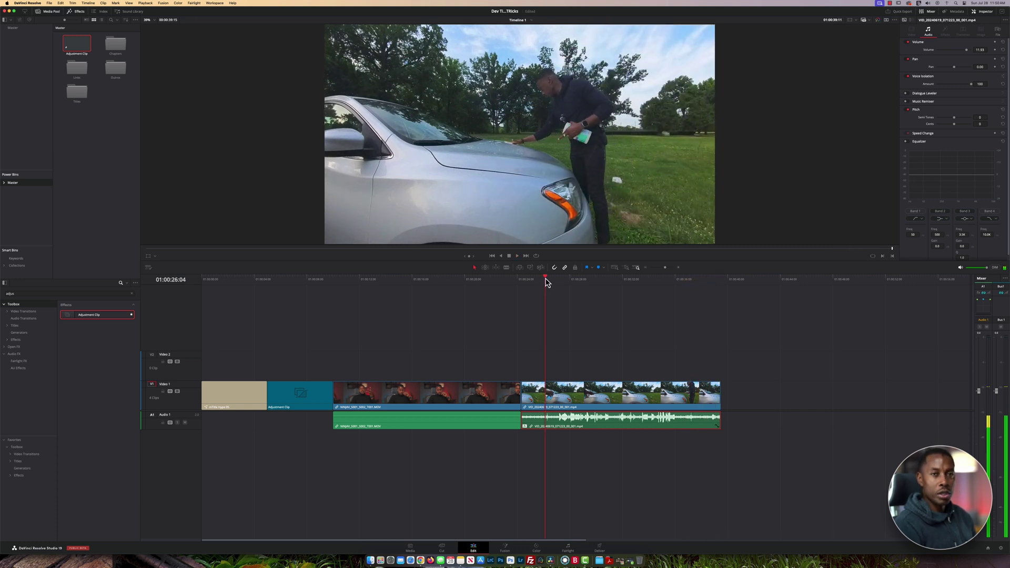
{"action": "key", "text": "space"}
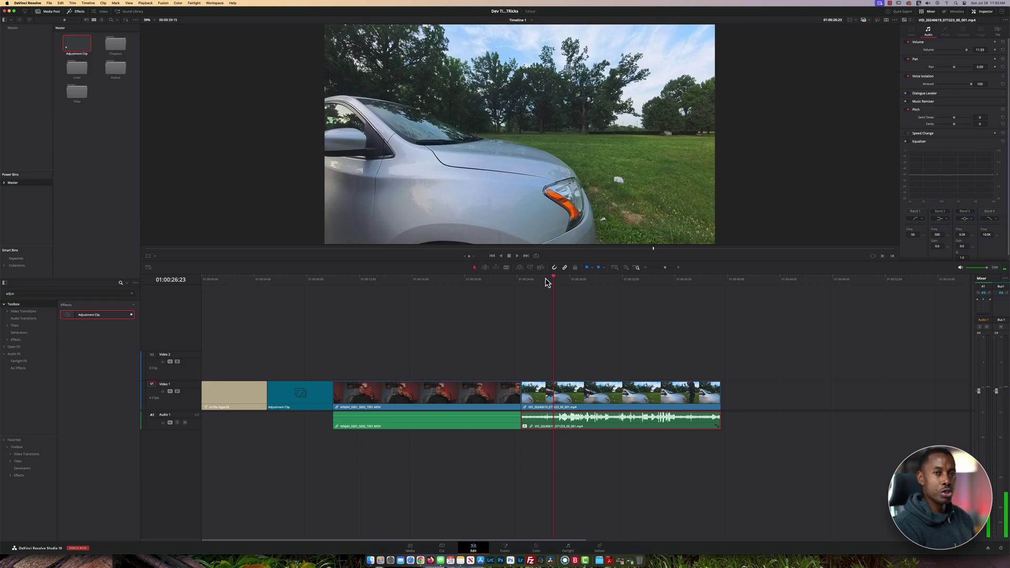